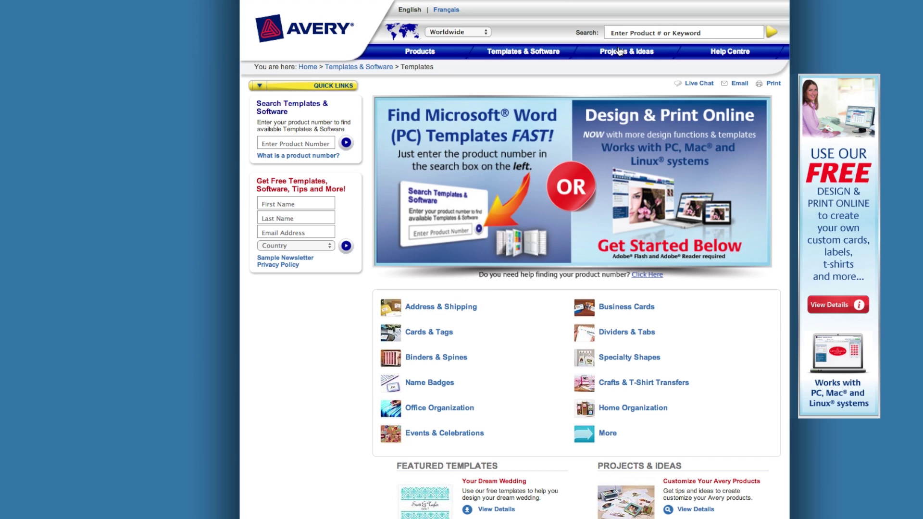
Search Avery.ca for 88220 and open the Illustrator 'Business Card - wide, 8 per sheet' template
click(621, 31)
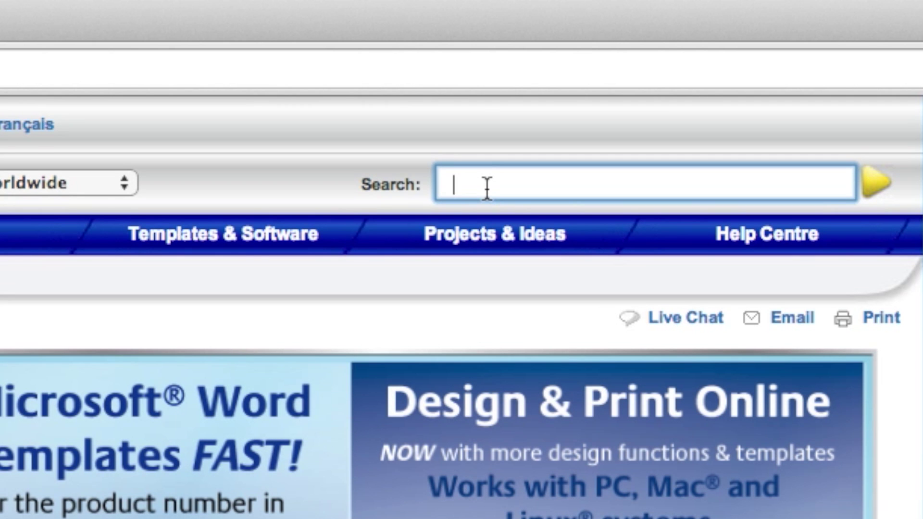
text(88220)
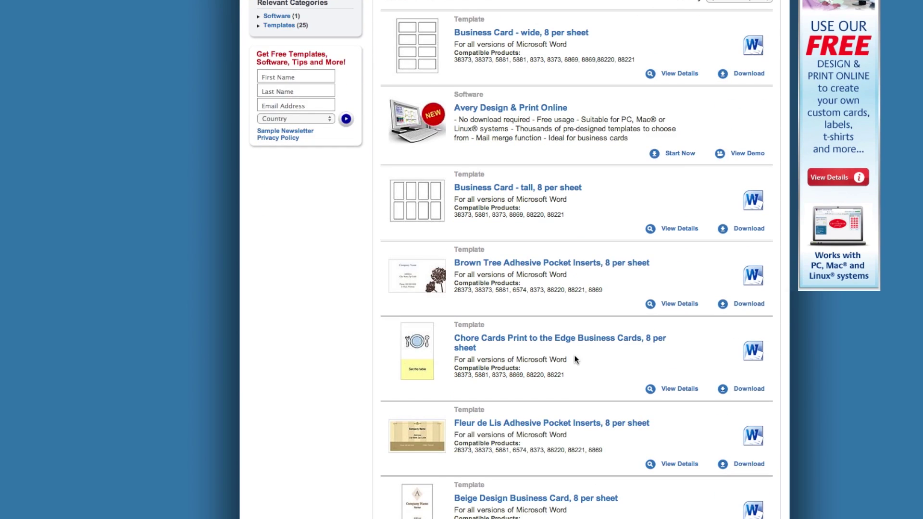
scroll(576, 359, down, 3)
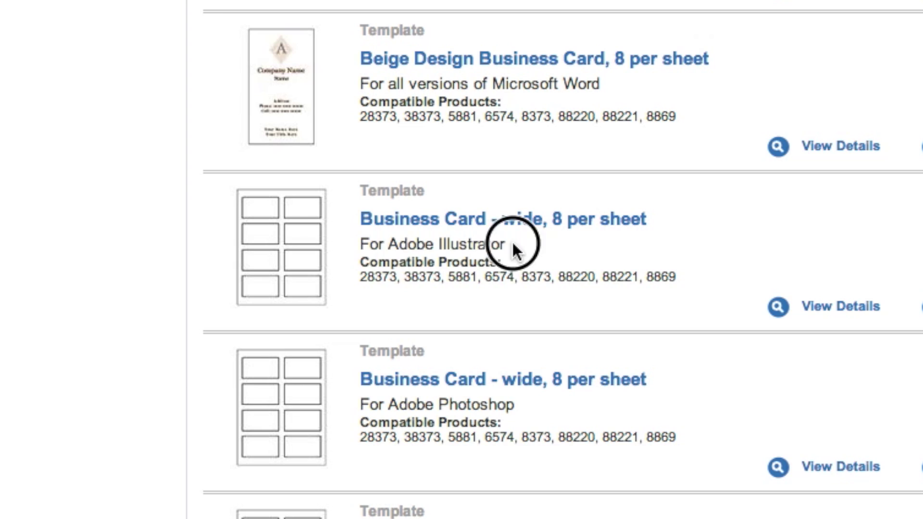
drag(524, 389, 455, 390)
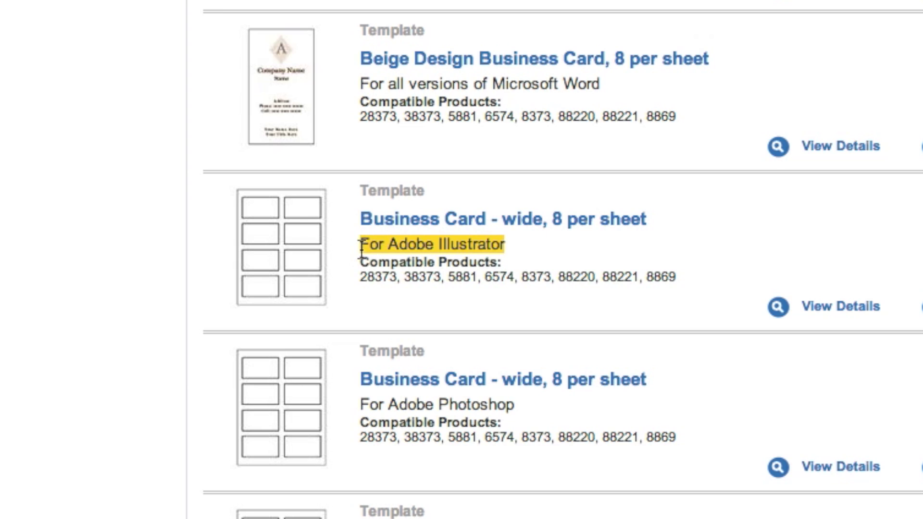
click(586, 224)
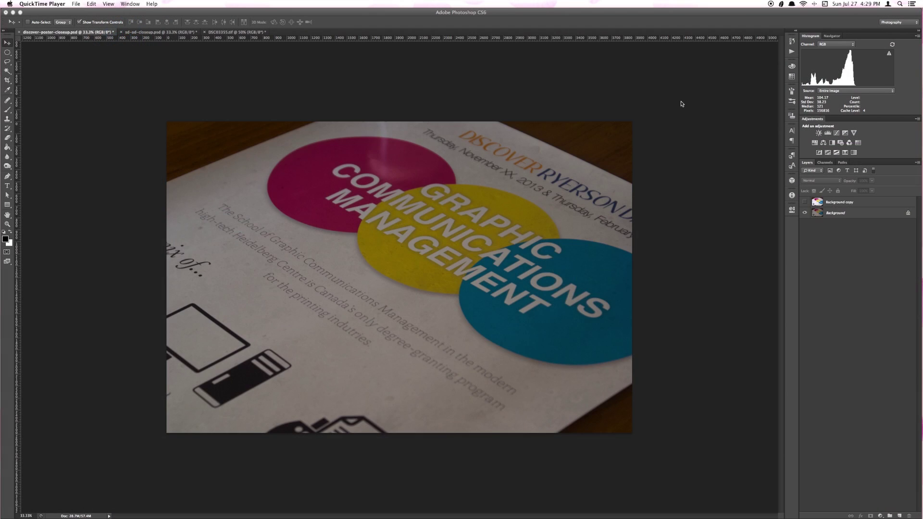
Duplicate the poster photo's Background layer as Background copy 2
click(158, 31)
click(238, 32)
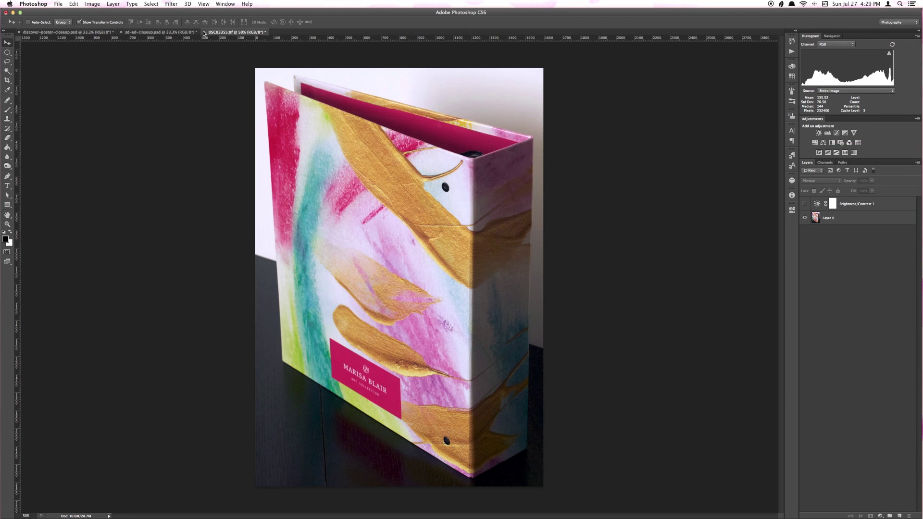
click(87, 32)
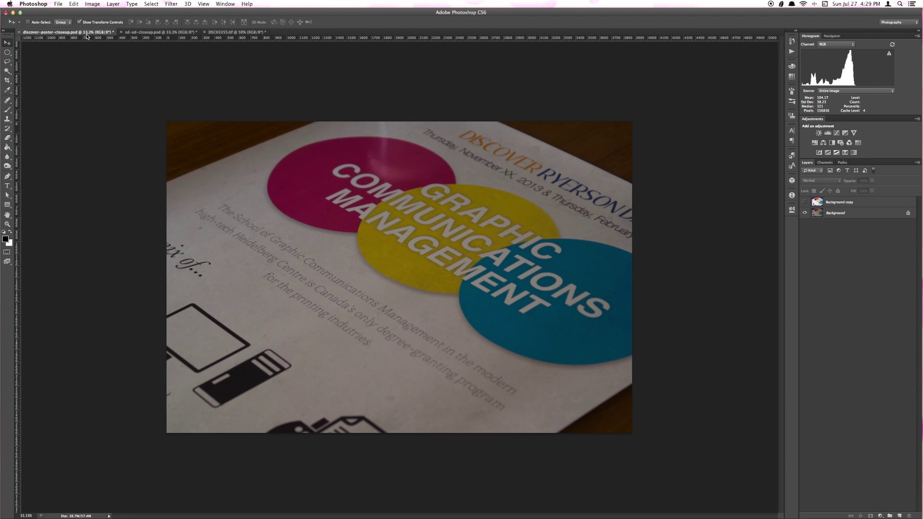
click(862, 218)
right_click(862, 215)
click(842, 229)
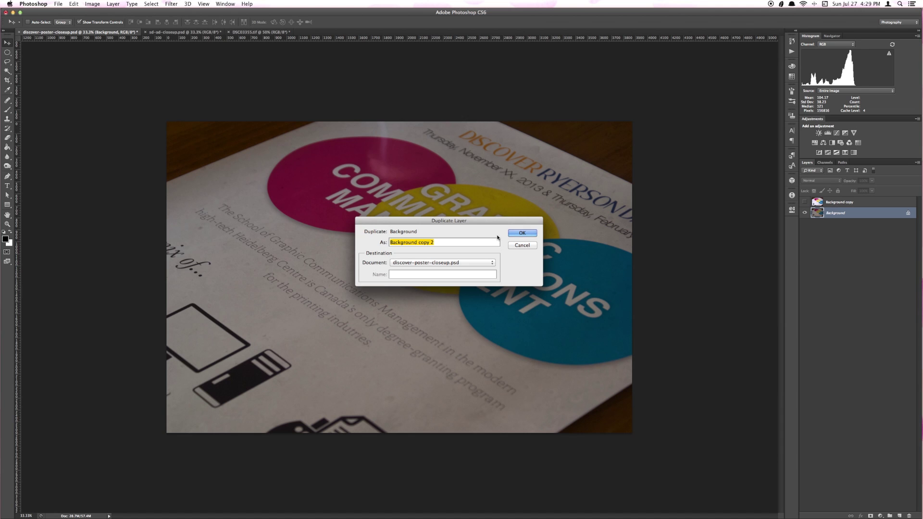
click(516, 236)
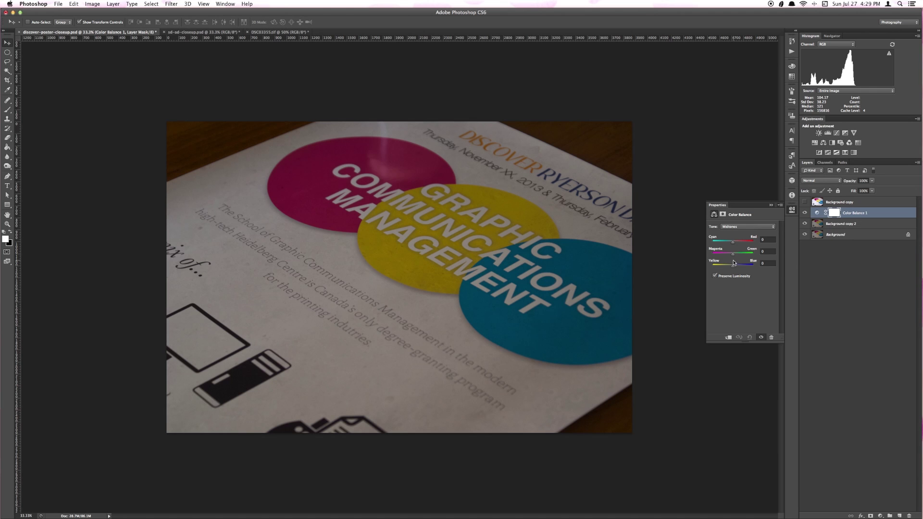
Add a Color Balance layer shifted +22 toward blue and a Brightness/Contrast layer at brightness 72
drag(732, 265, 738, 266)
click(772, 205)
click(827, 224)
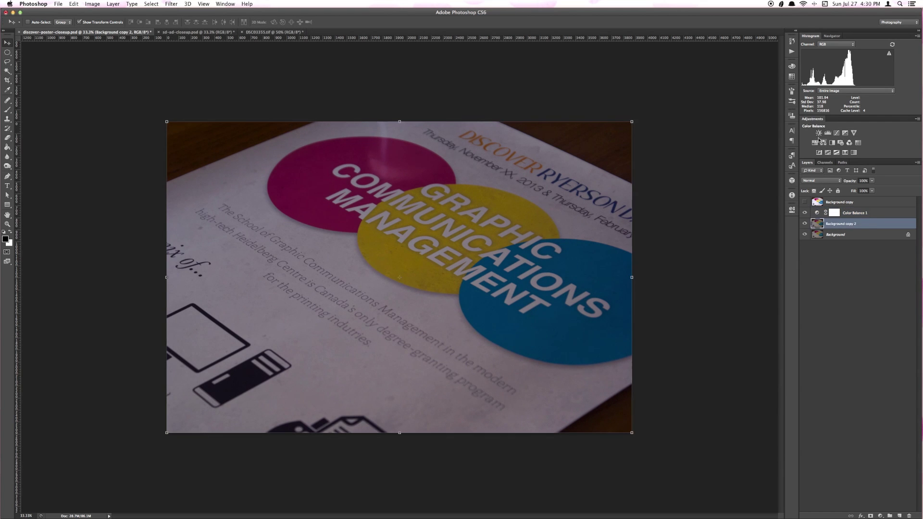
click(819, 133)
drag(742, 244, 758, 243)
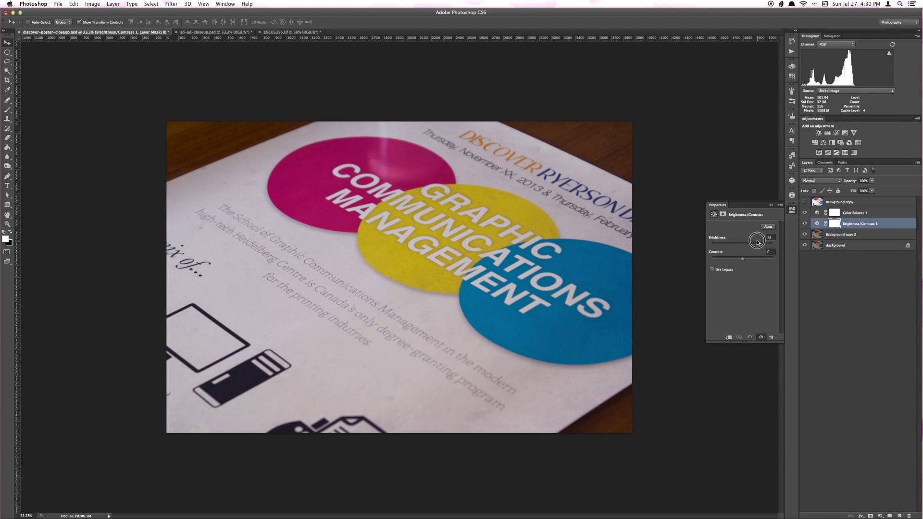
click(771, 206)
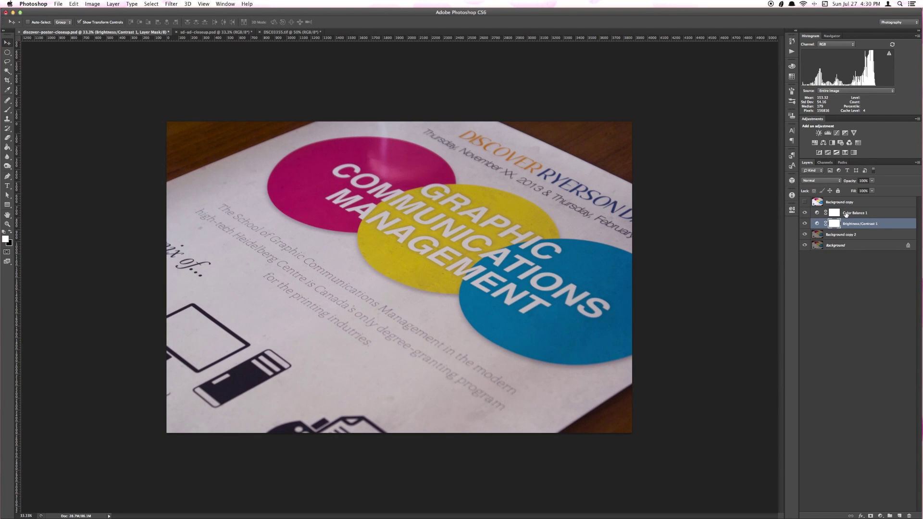
Revert the poster's demo layers and show the brighter Background copy on the sea-salt photo
click(876, 213)
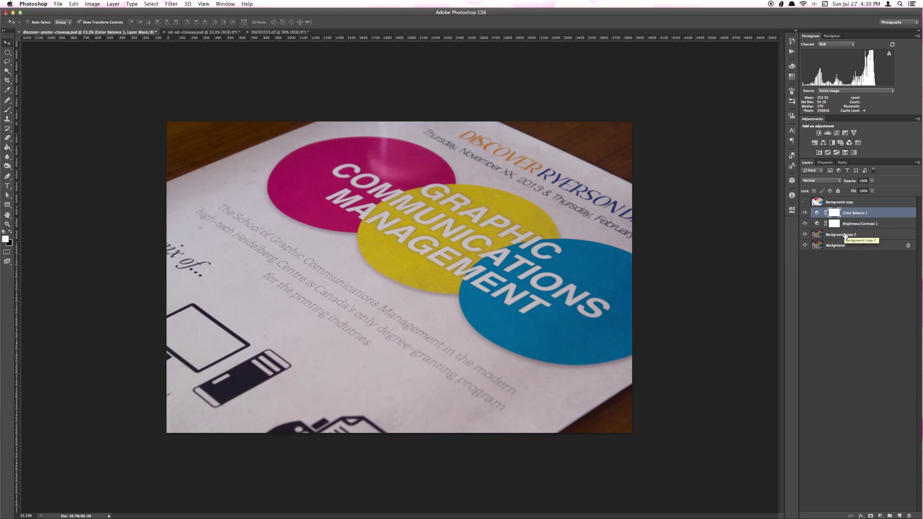
key(super+alt+z)
key(super+alt+z)
key(super+alt+z)
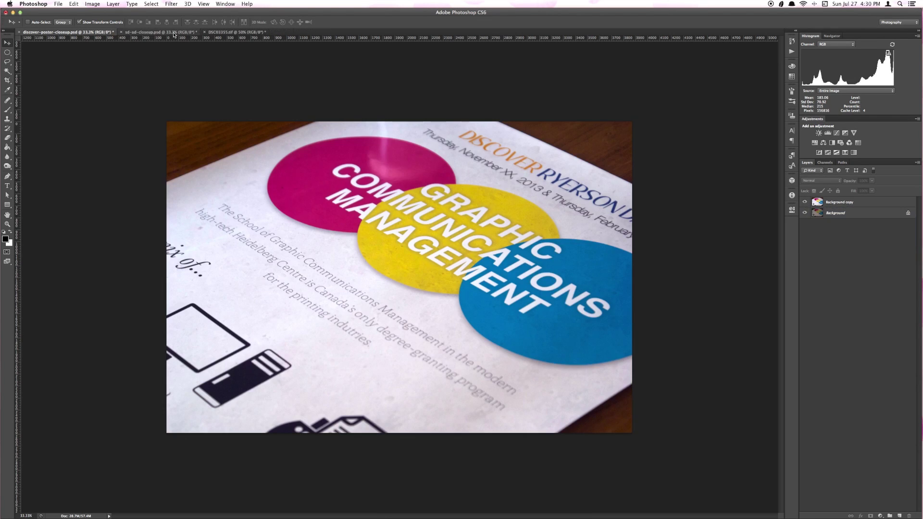
click(174, 32)
click(805, 202)
click(236, 32)
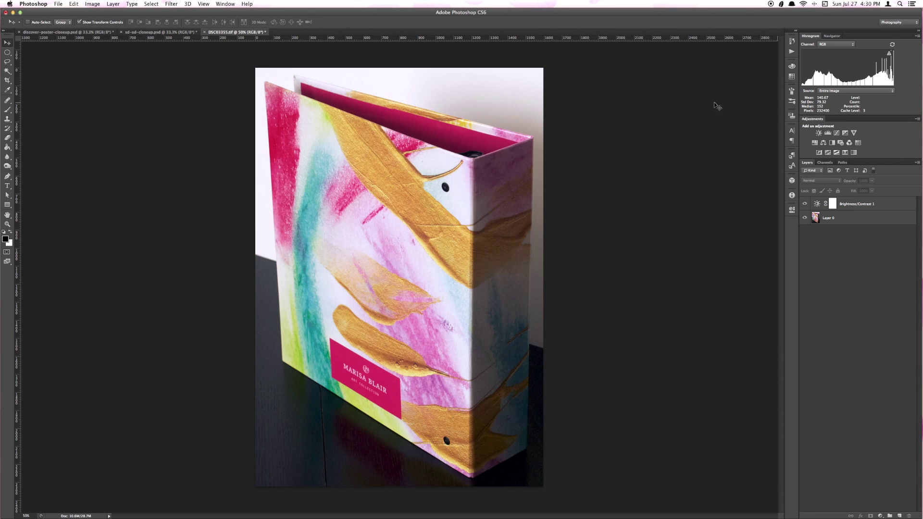
click(63, 33)
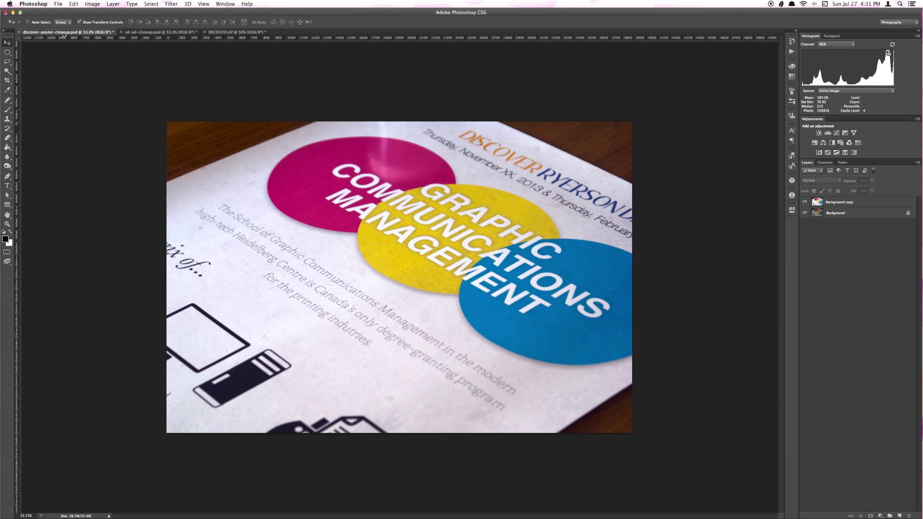
Convert the poster and sea-salt photos to CMYK Color, flattening the sea-salt layers
click(93, 4)
mouse_move(102, 12)
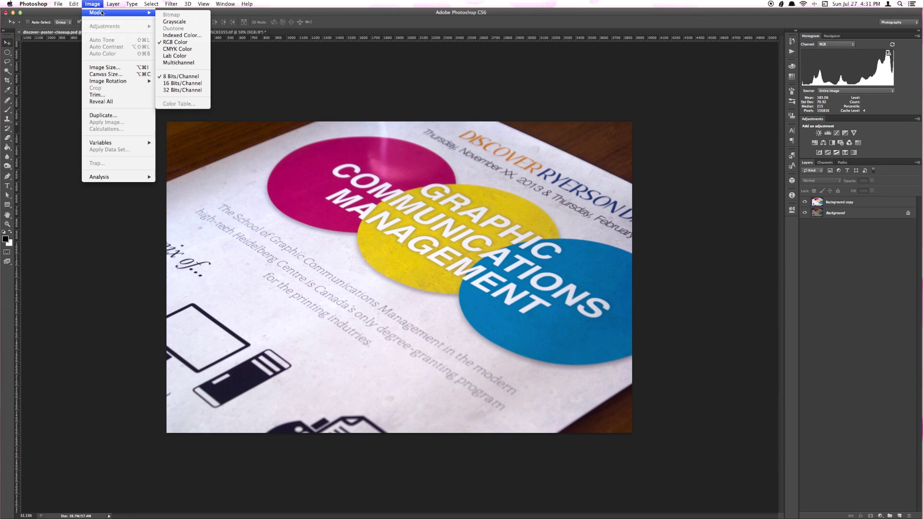
click(191, 50)
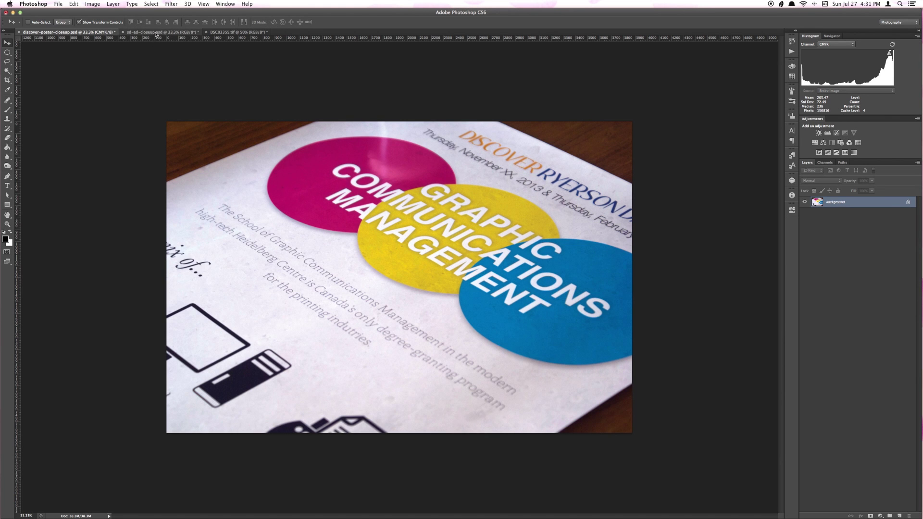
click(161, 32)
click(93, 4)
mouse_move(104, 13)
click(190, 50)
click(524, 167)
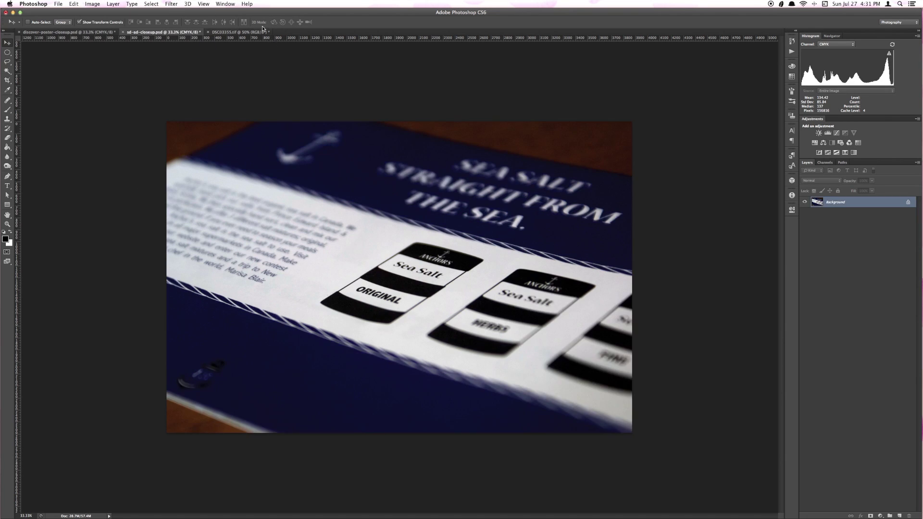
Convert the binder photo to CMYK Color, merging its layers
click(239, 32)
click(92, 4)
click(190, 50)
click(524, 167)
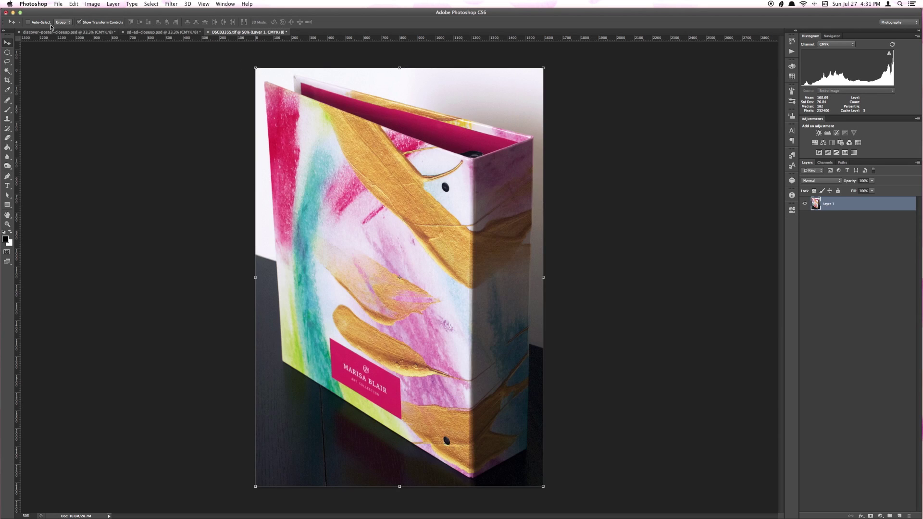
click(68, 31)
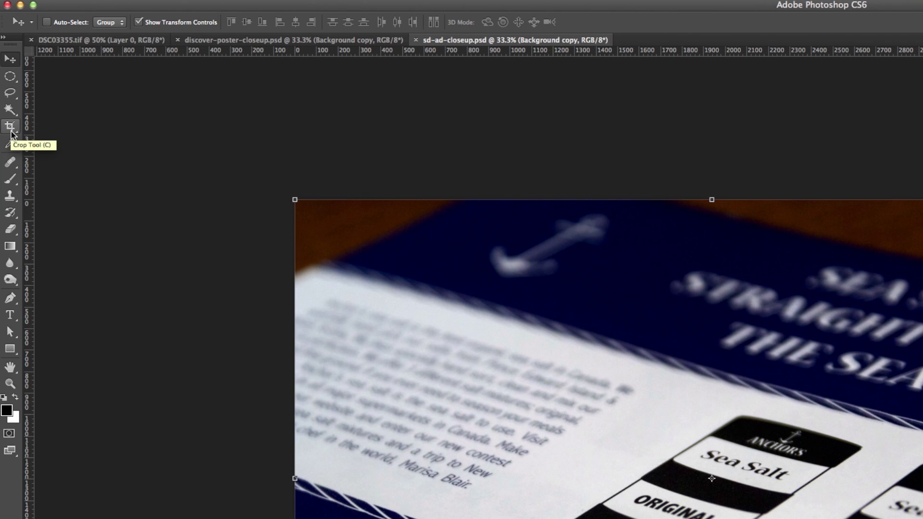
Crop the sea-salt photo to a landscape 2 x 3 (4 x 6) frame
click(10, 129)
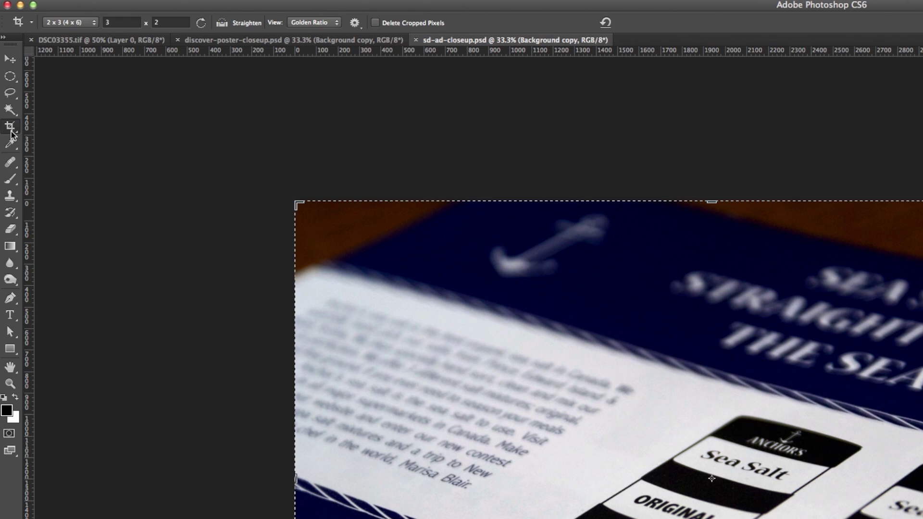
click(93, 22)
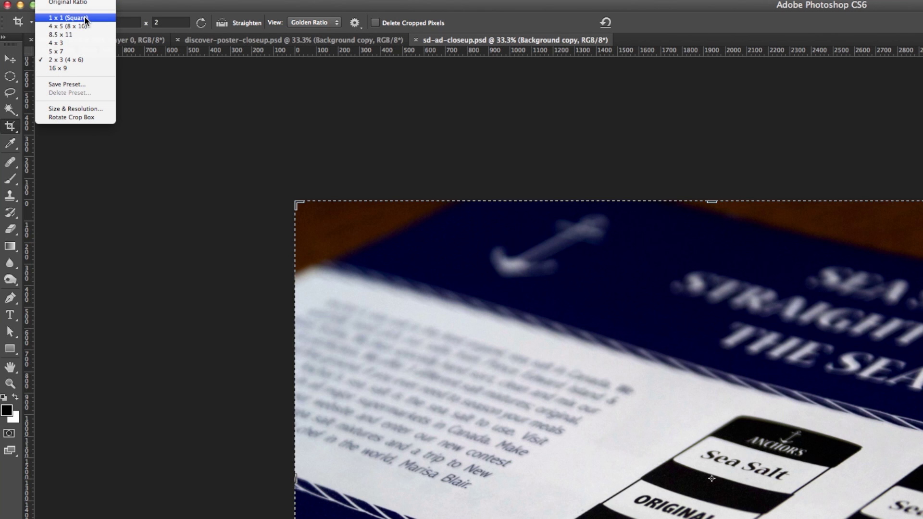
click(90, 60)
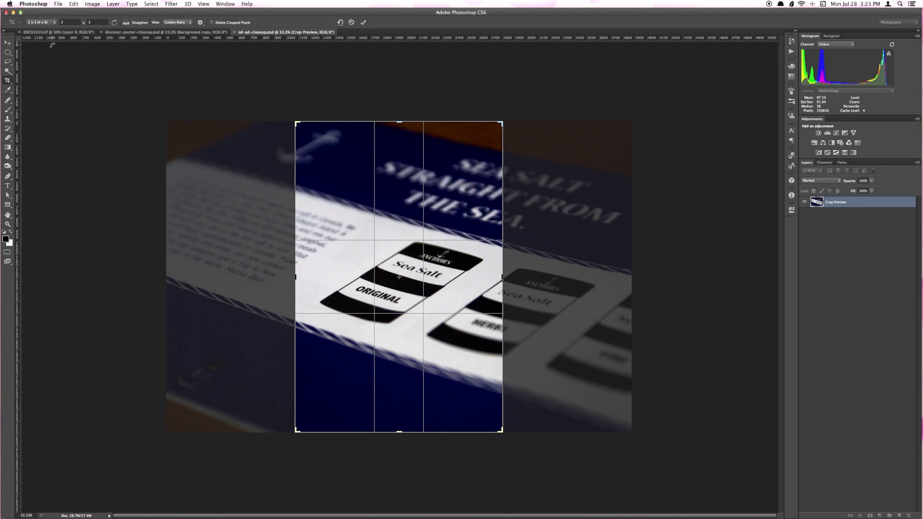
click(114, 22)
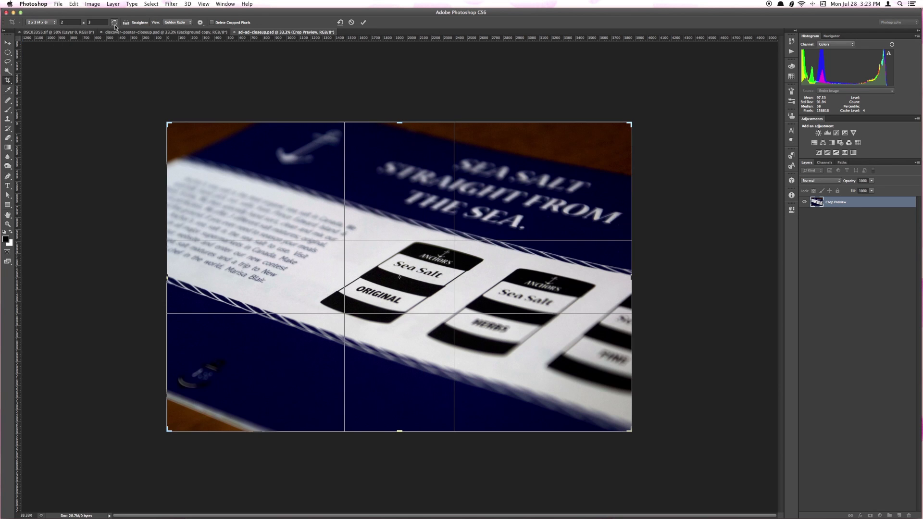
click(363, 23)
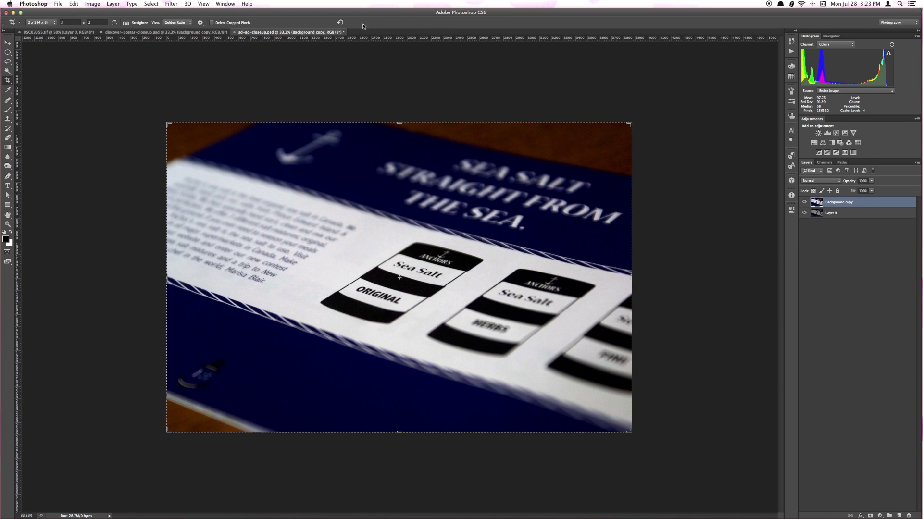
Crop the binder photo to a landscape 2 x 3 frame around its painted cover, then save it
click(83, 32)
click(41, 22)
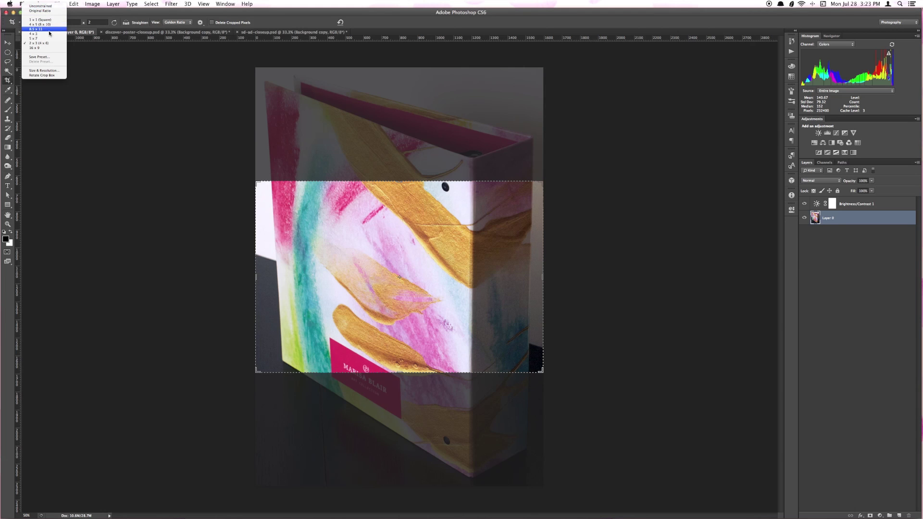
click(39, 43)
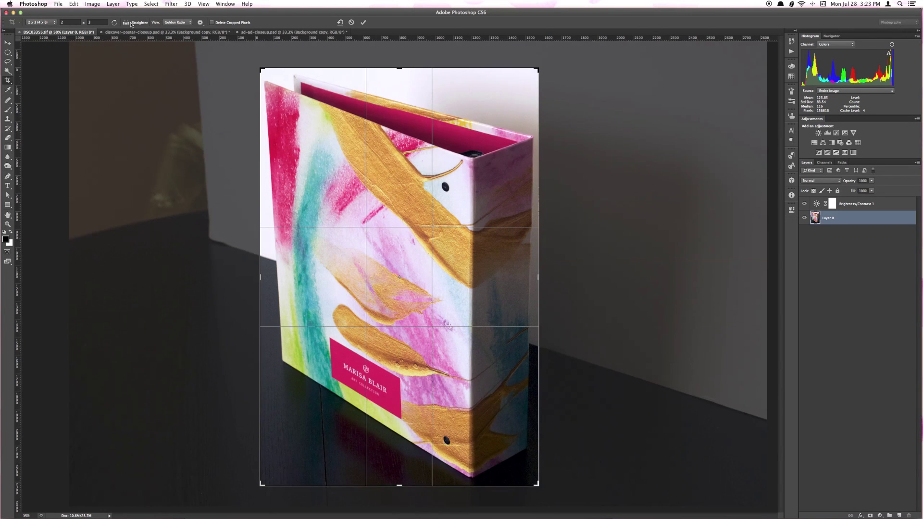
click(114, 22)
drag(369, 159, 358, 183)
drag(609, 417, 437, 207)
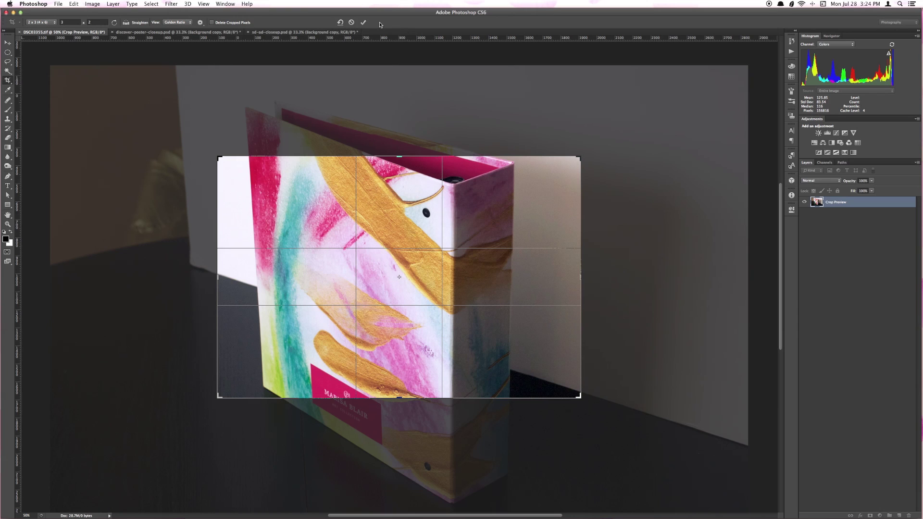
click(363, 23)
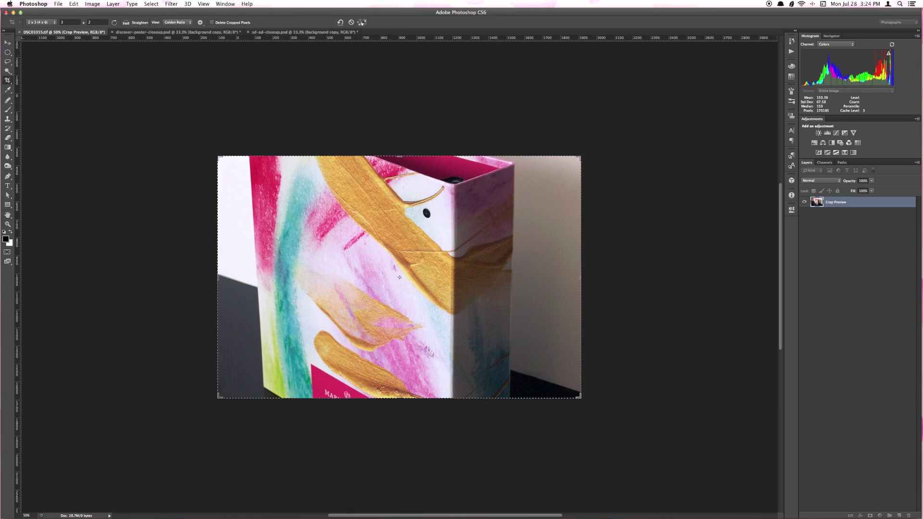
key(super+shift+s)
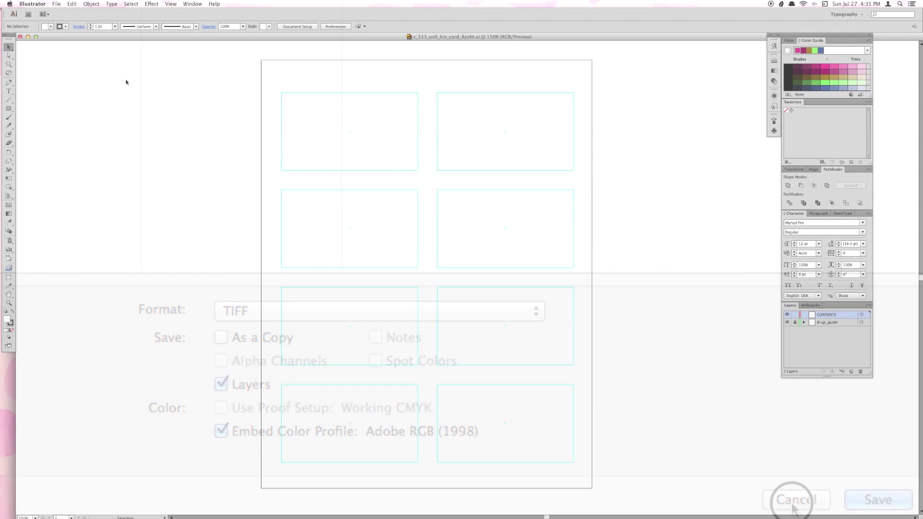
Add a vertical guide and place the script name logo with its four social lines in the top-left card
key(t)
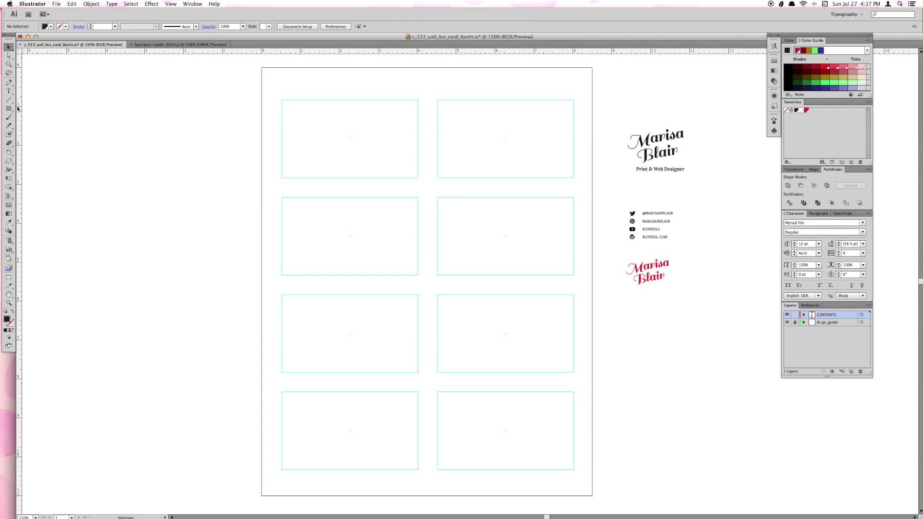
drag(19, 109, 349, 169)
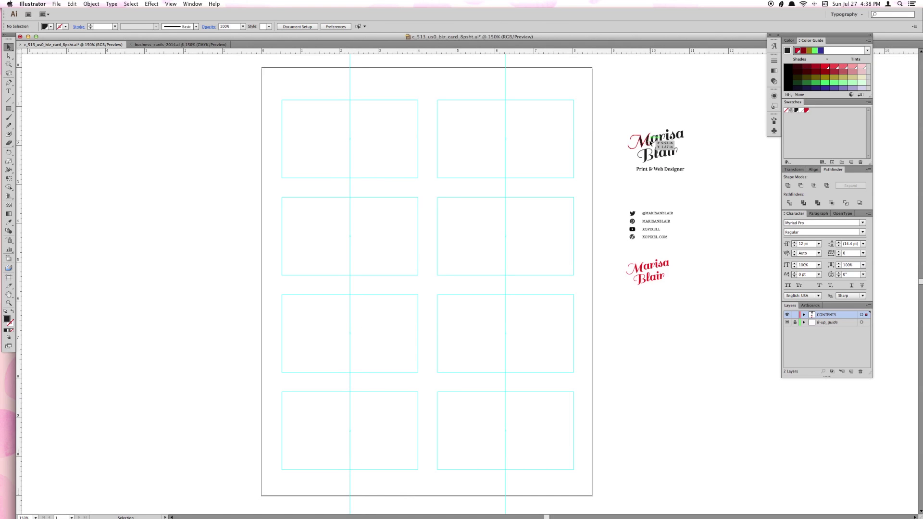
drag(662, 172, 321, 160)
click(288, 100)
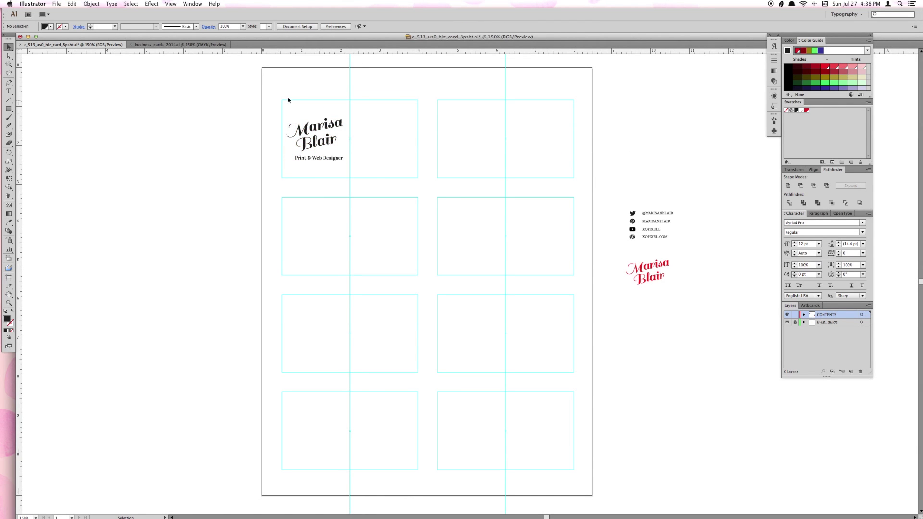
drag(618, 196, 384, 145)
click(642, 135)
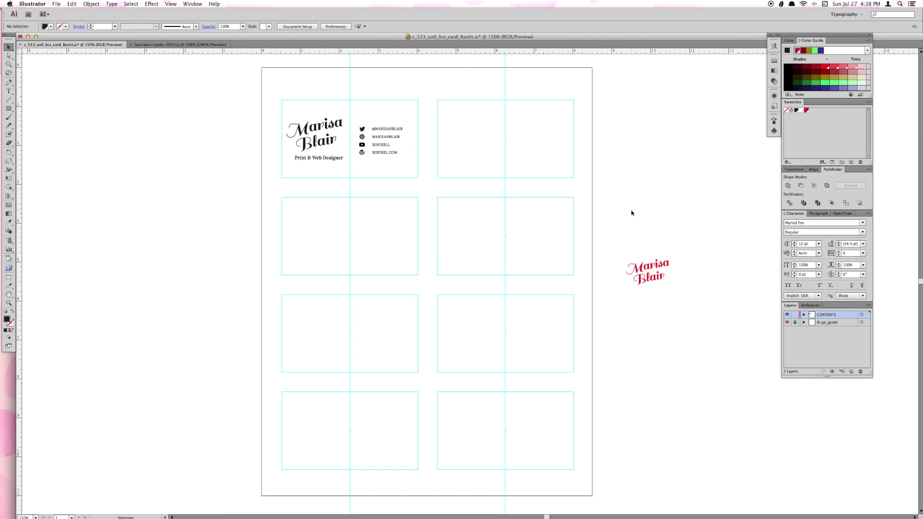
Copy the logo and social lines into the top-right card, aligning them with a horizontal guide
drag(269, 82, 407, 169)
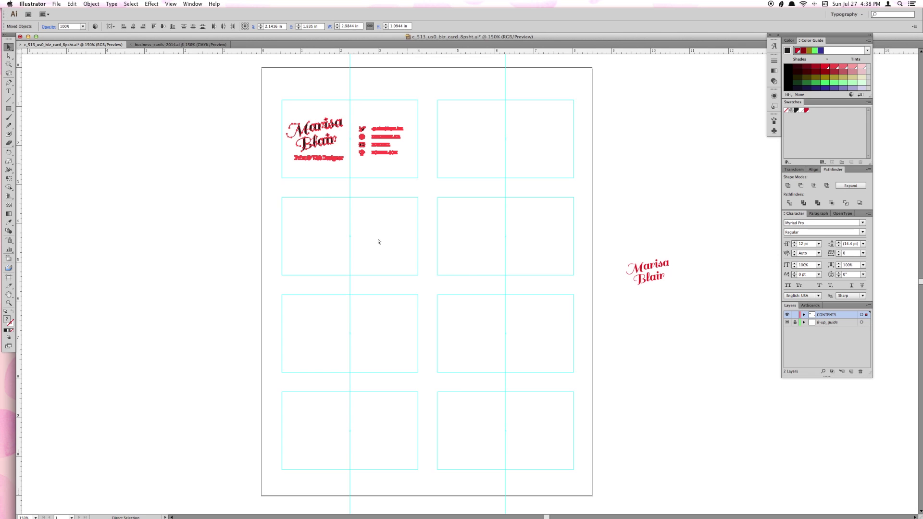
drag(288, 129, 413, 273)
drag(447, 220, 461, 143)
click(668, 116)
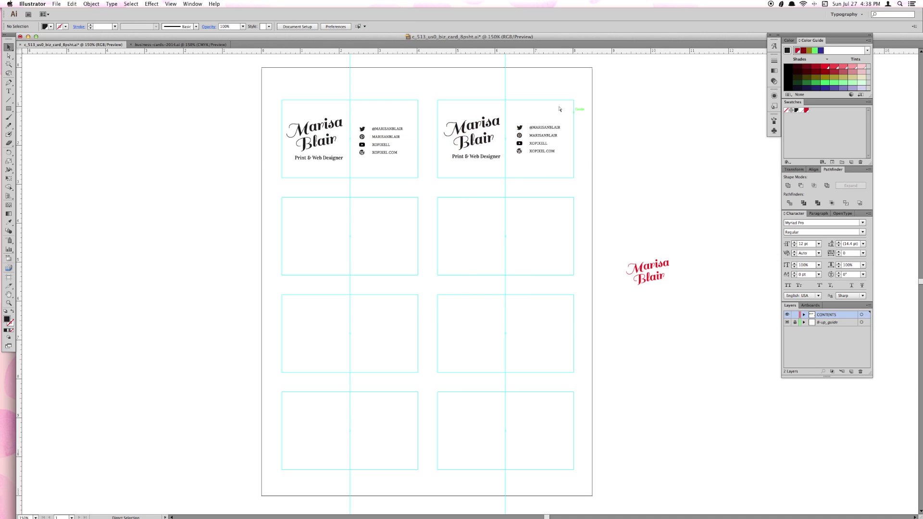
drag(526, 52, 559, 156)
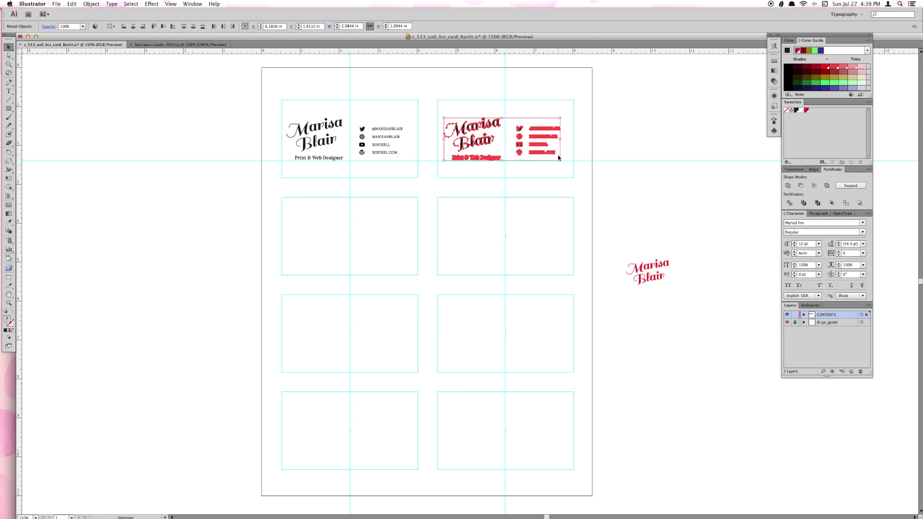
click(668, 151)
drag(649, 139, 653, 223)
Type the designer's name and 'DESIGNER' title in the second-row left card, set in Arial and centred
key(t)
click(311, 221)
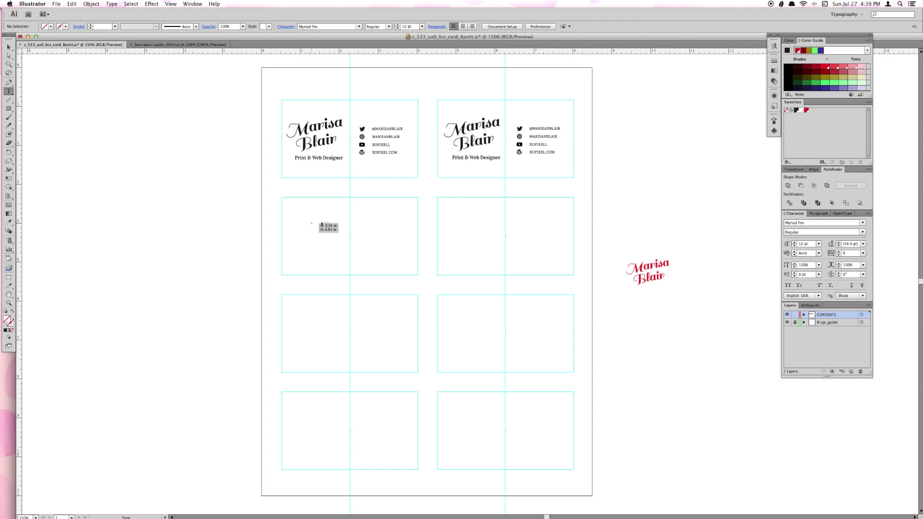
text( DESIGNER)
key(Escape)
shift+click(342, 222)
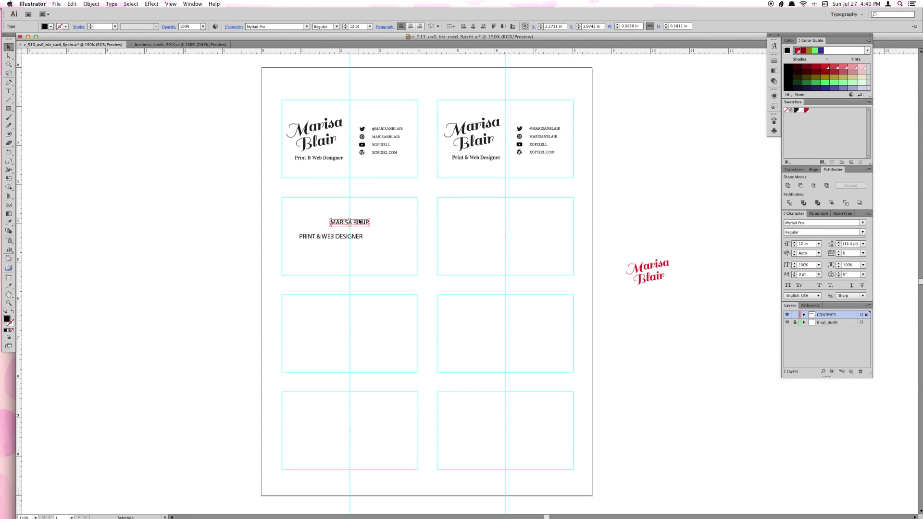
drag(343, 224, 362, 226)
click(362, 224)
click(823, 222)
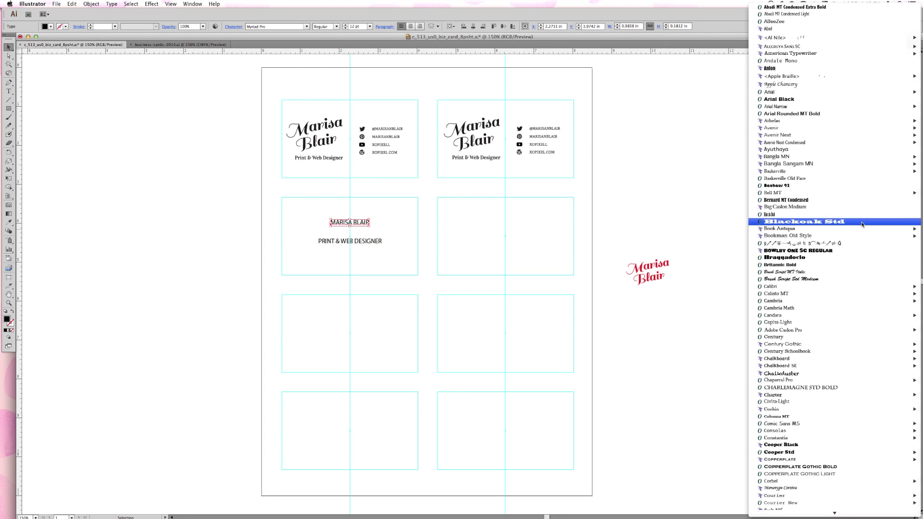
click(836, 179)
drag(385, 220, 336, 232)
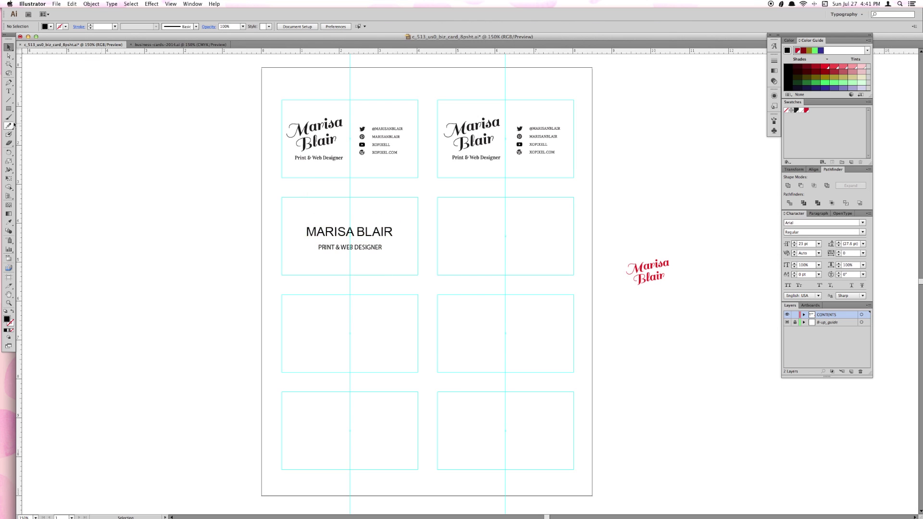
Set the document colour mode to CMYK
key(m)
click(481, 304)
key(Escape)
click(57, 4)
click(149, 165)
click(56, 3)
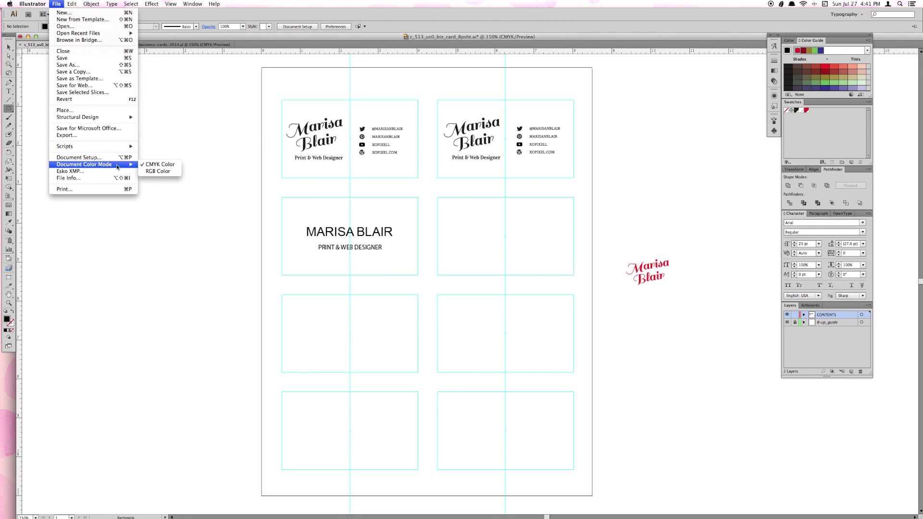
mouse_move(94, 120)
key(Escape)
Draw a pale salmon rectangle over the second-row left card and send it behind the text
mouse_move(279, 194)
mouse_down()
mouse_move(310, 221)
mouse_move(423, 282)
mouse_up()
click(66, 26)
click(466, 313)
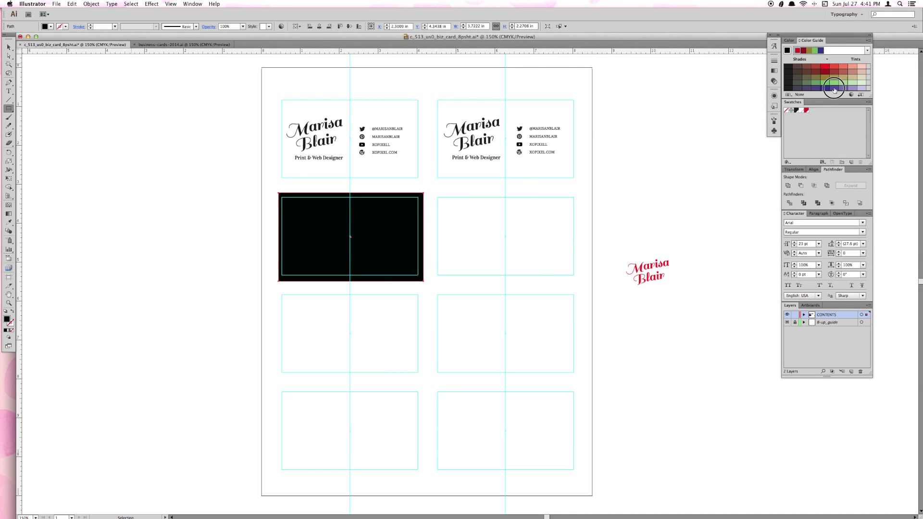
click(827, 82)
click(844, 68)
click(861, 70)
click(91, 4)
mouse_move(111, 30)
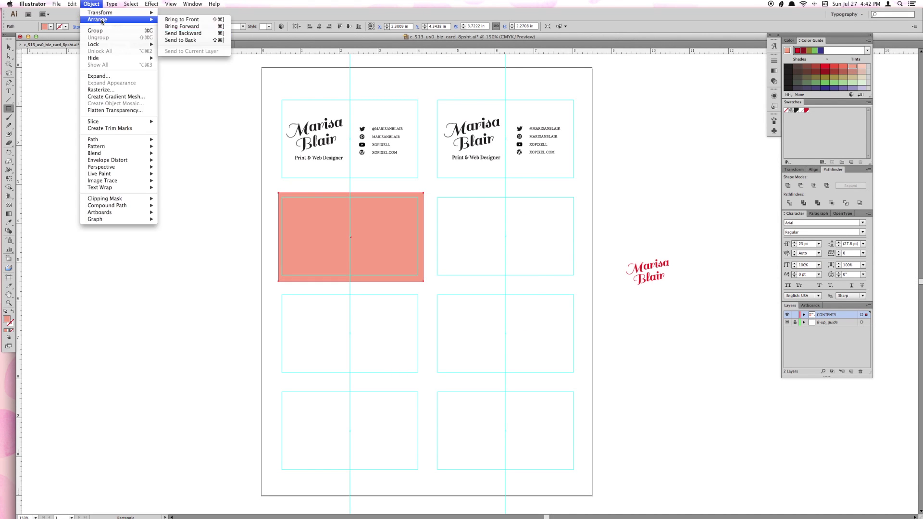
click(183, 55)
Paste the social handle and website rows onto the salmon card
click(337, 234)
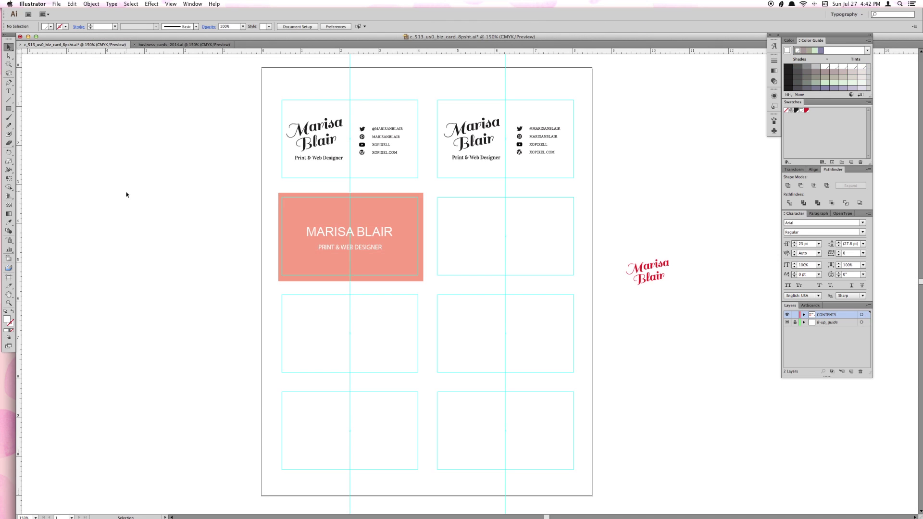
key(ctrl+v)
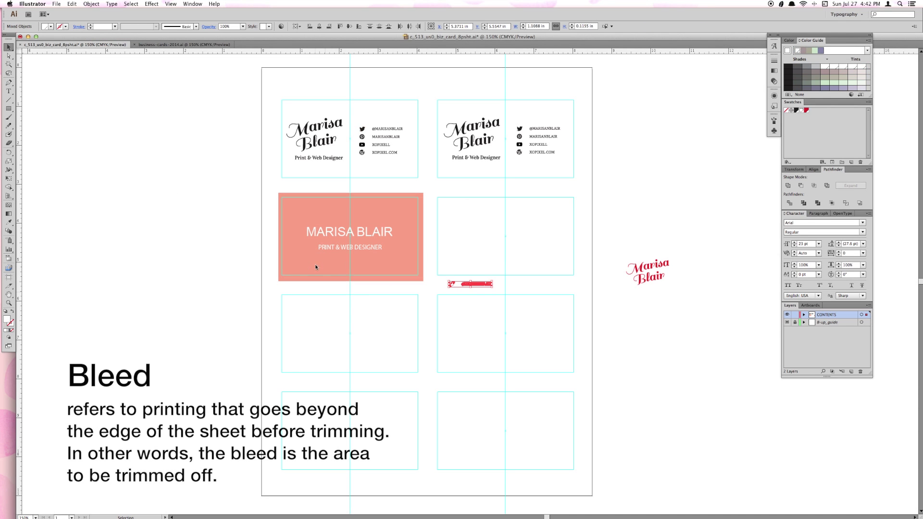
drag(484, 285, 329, 264)
click(439, 167)
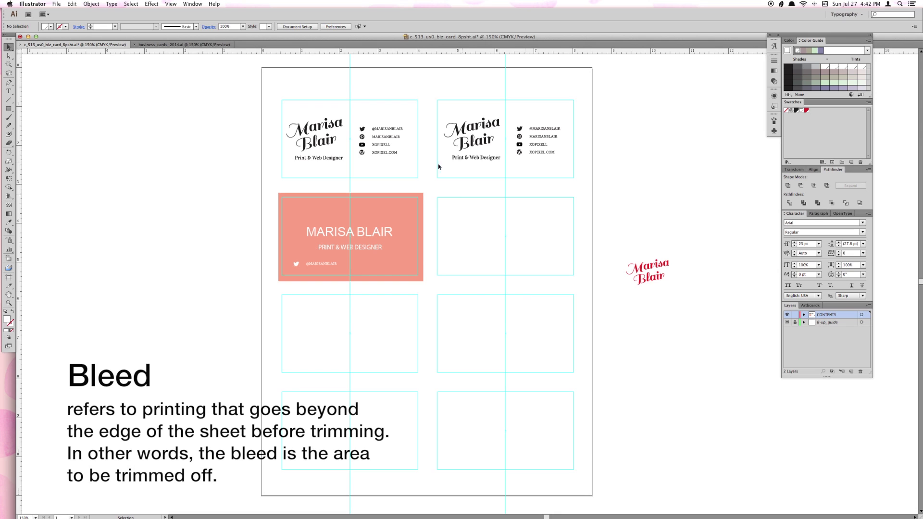
click(361, 153)
key(ctrl+c)
key(ctrl+v)
drag(474, 284, 384, 265)
Align the salmon card's bottom lines with a horizontal guide, keeping the card in place
click(189, 147)
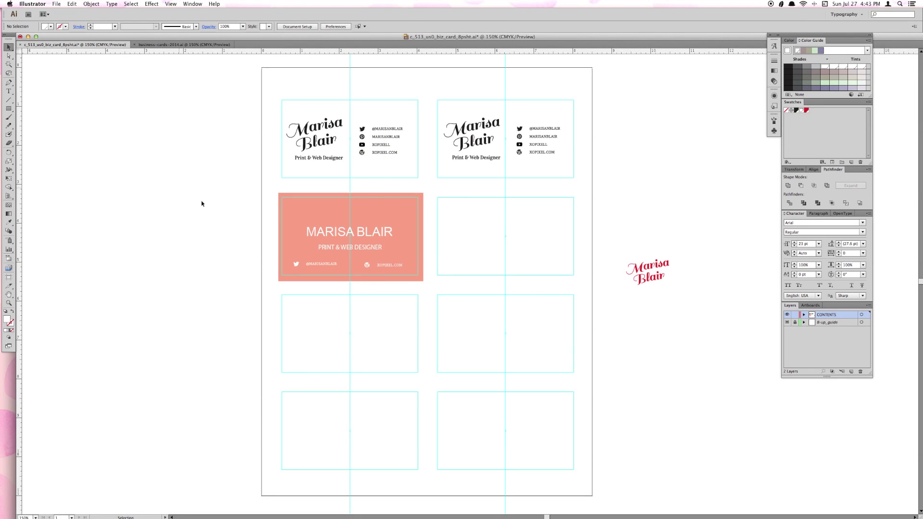
click(366, 266)
drag(432, 50, 431, 267)
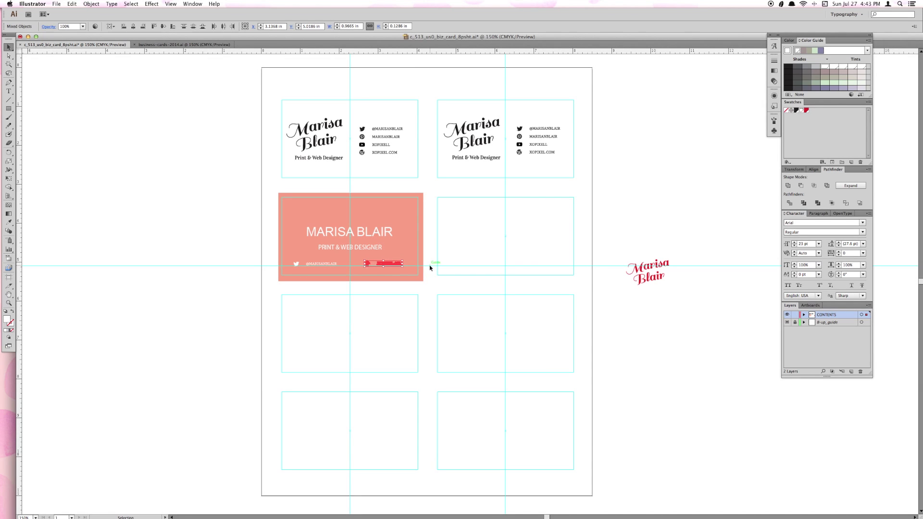
click(427, 284)
click(307, 279)
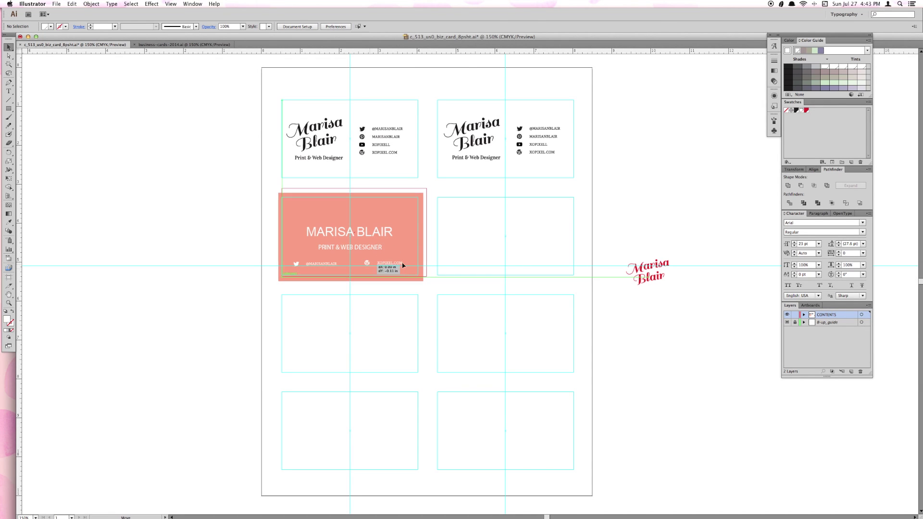
click(464, 285)
scroll(465, 285, up, 5)
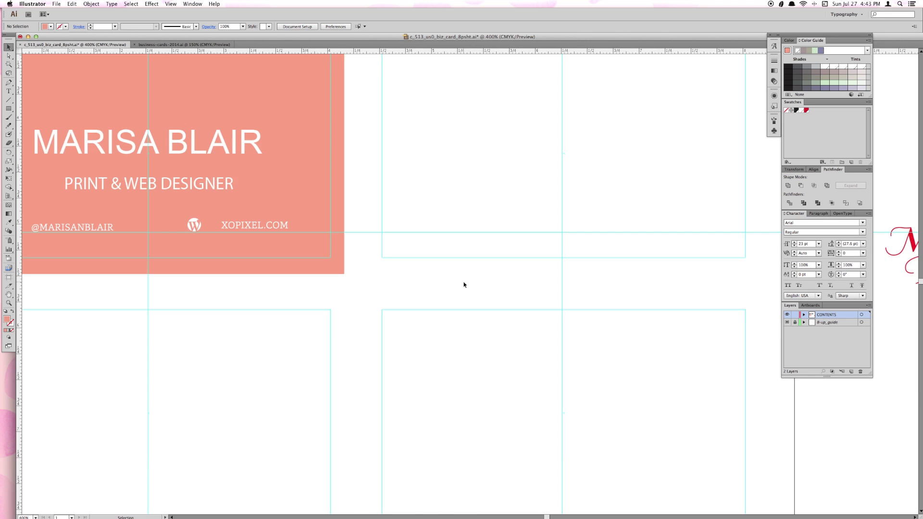
click(433, 265)
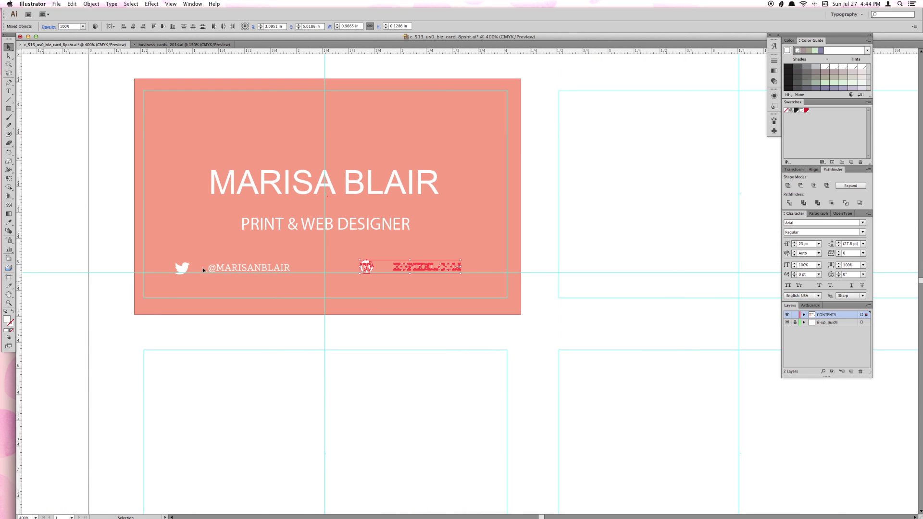
drag(202, 267, 233, 255)
key(super+z)
drag(215, 59, 621, 476)
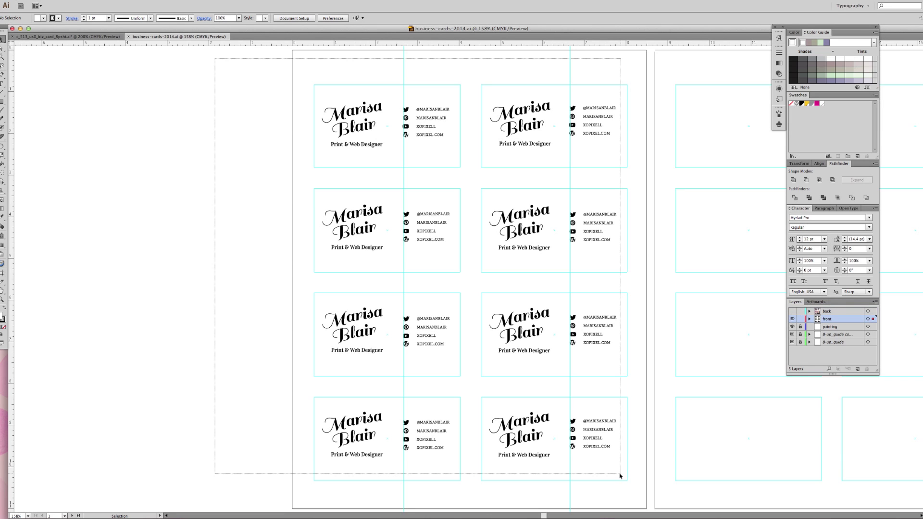
Cancel deleting the original back layer and add a new top layer to be named back
drag(620, 476, 621, 476)
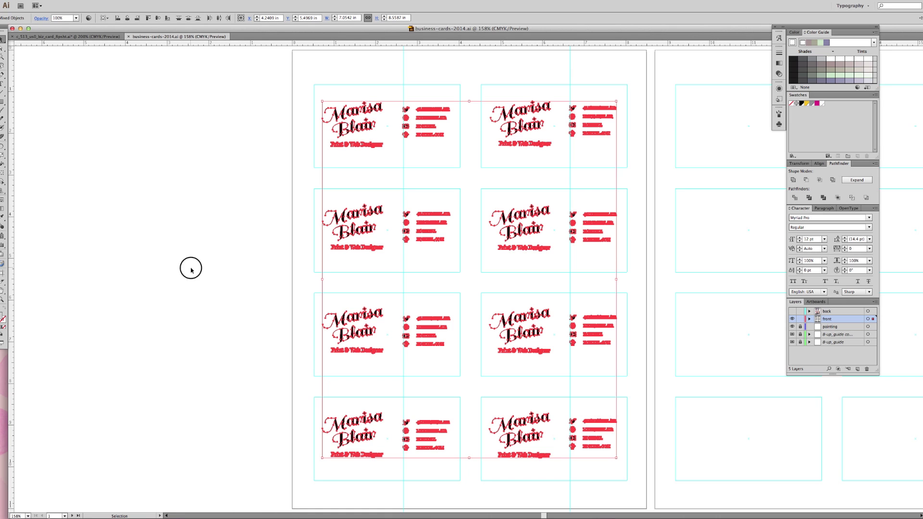
click(191, 270)
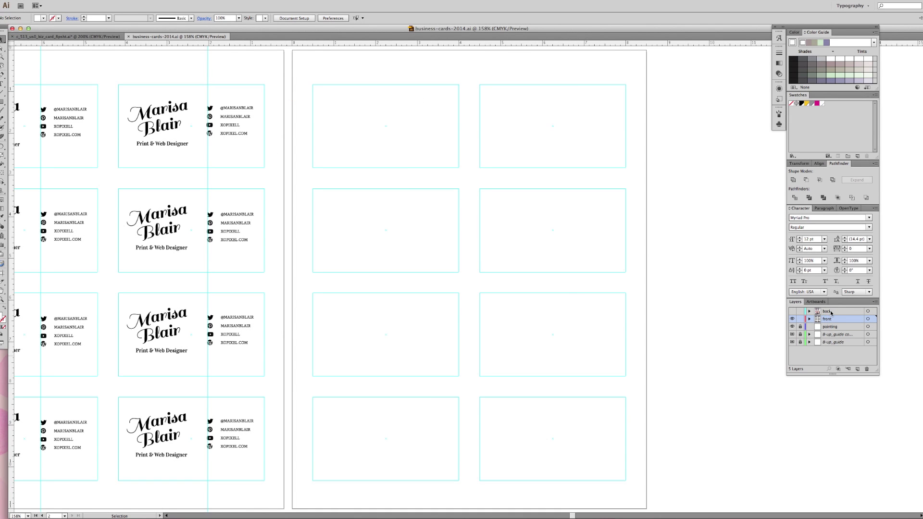
click(868, 369)
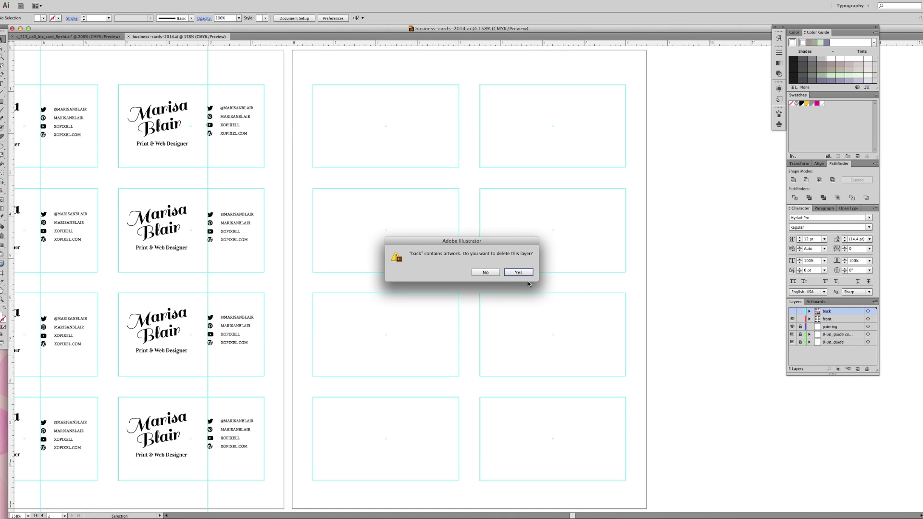
click(486, 273)
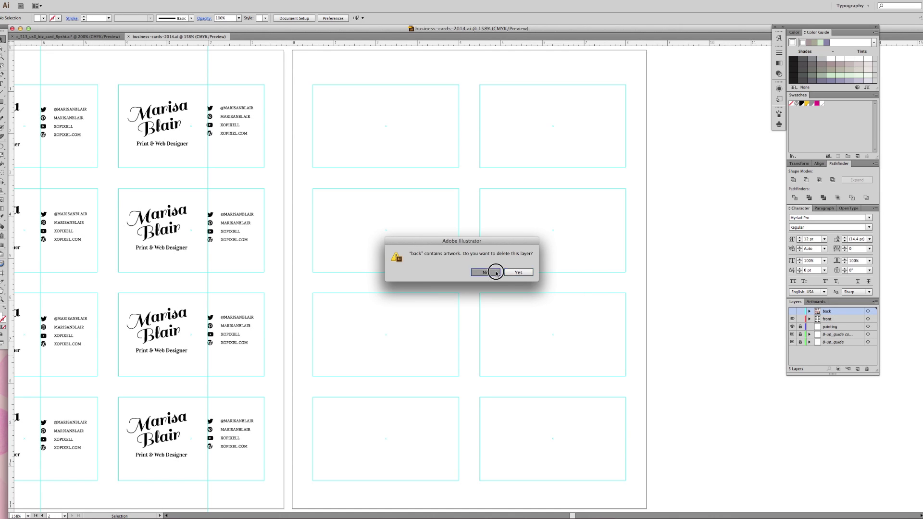
click(859, 370)
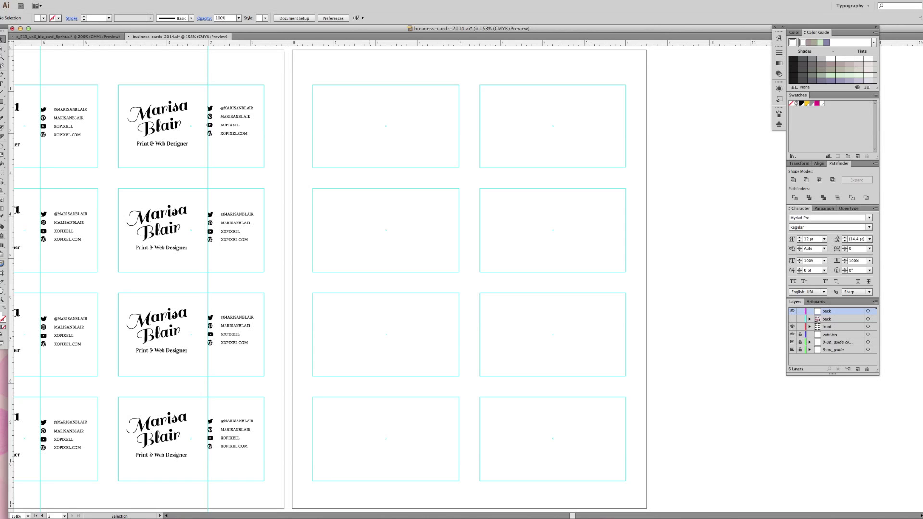
Place a Desktop photo, shrink it to thumbnail size, and drop it on the first back card
key(super+shift+p)
click(490, 122)
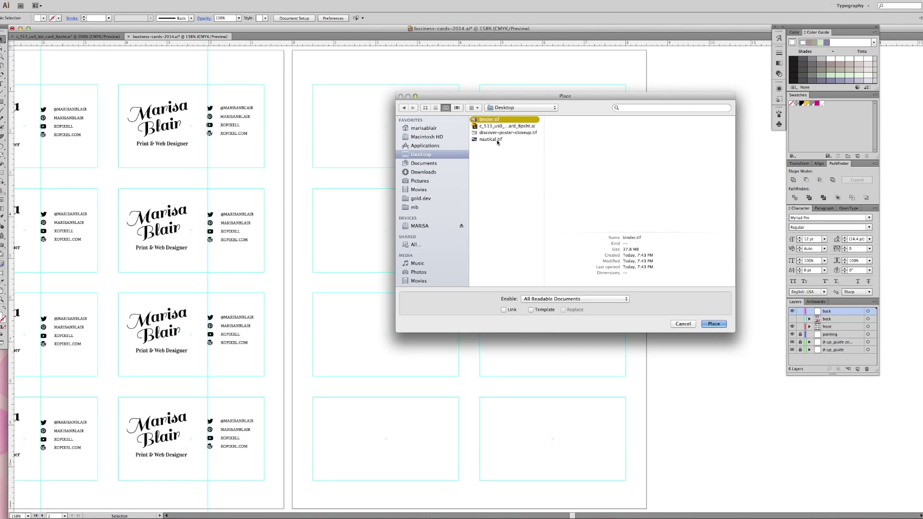
click(498, 140)
click(505, 132)
click(712, 324)
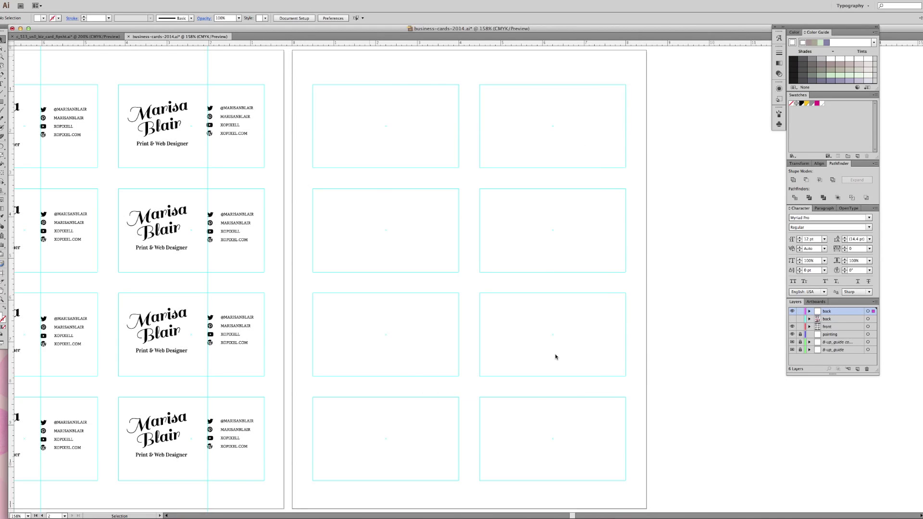
key(ctrl+minus)
key(ctrl+minus)
key(ctrl+minus)
key(ctrl+minus)
key(ctrl+minus)
key(ctrl+minus)
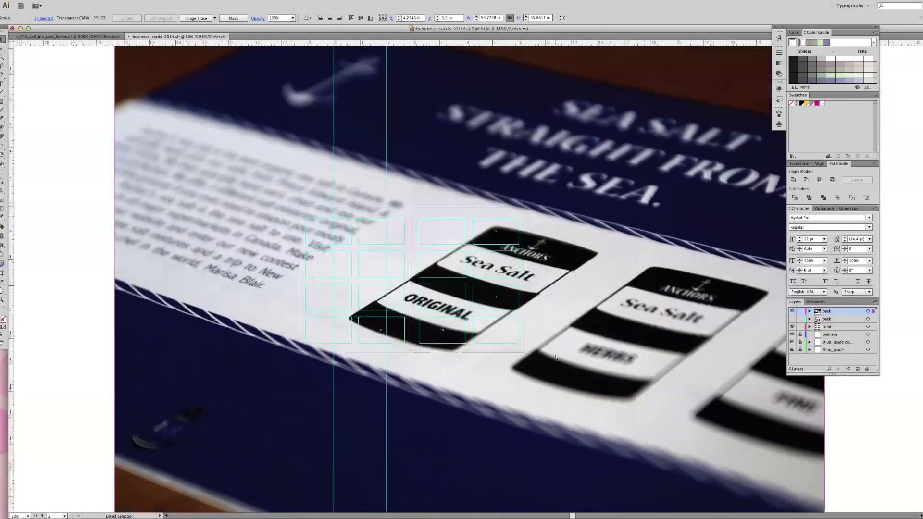
drag(647, 398, 459, 258)
click(433, 191)
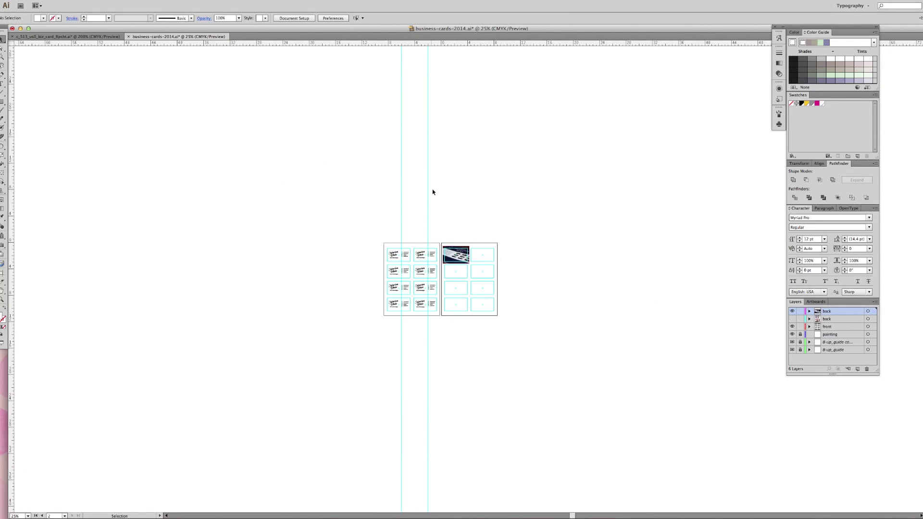
key(ctrl+0)
Place the discover-poster-closeup.tif and painting photos into the second and third back cards
click(51, 0)
click(71, 104)
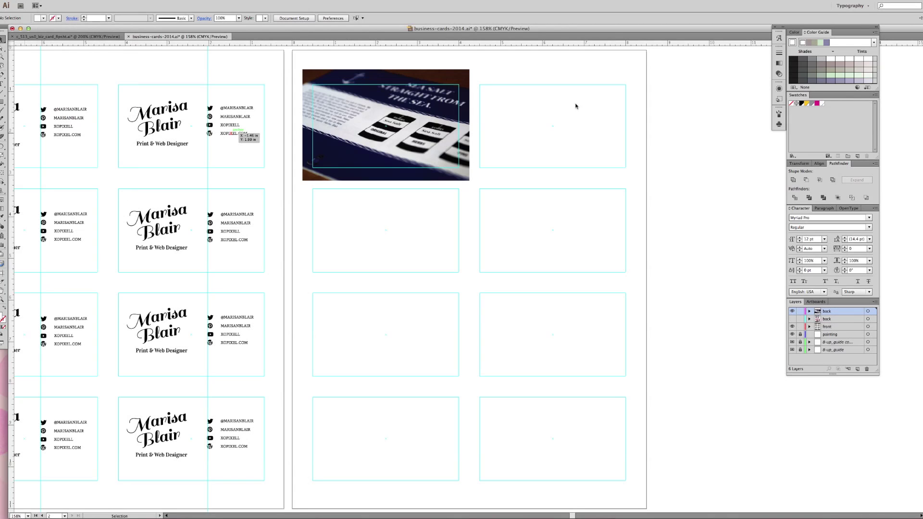
click(404, 109)
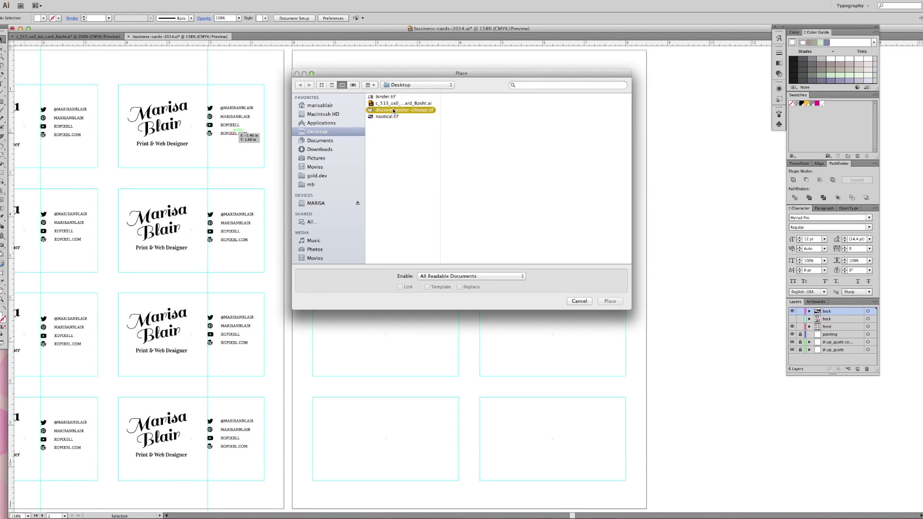
click(610, 301)
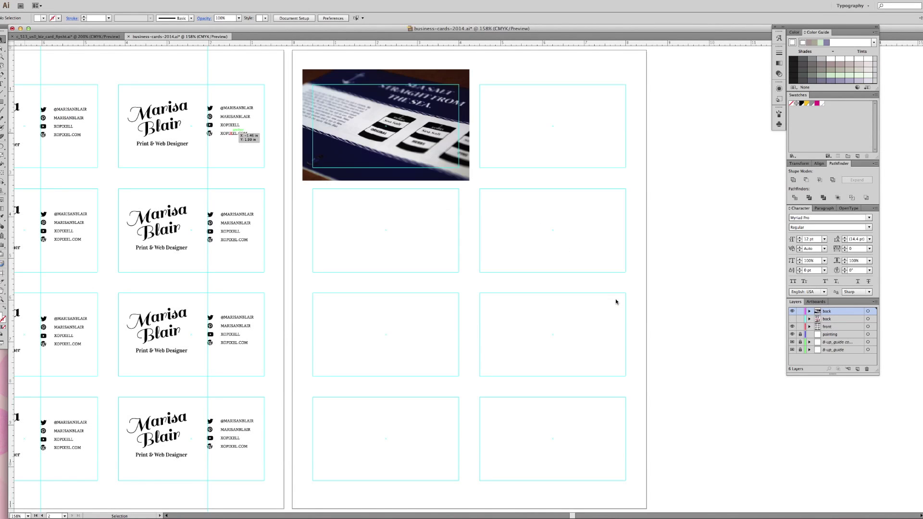
key(ctrl+minus)
key(ctrl+minus)
key(ctrl+minus)
key(ctrl+minus)
click(469, 229)
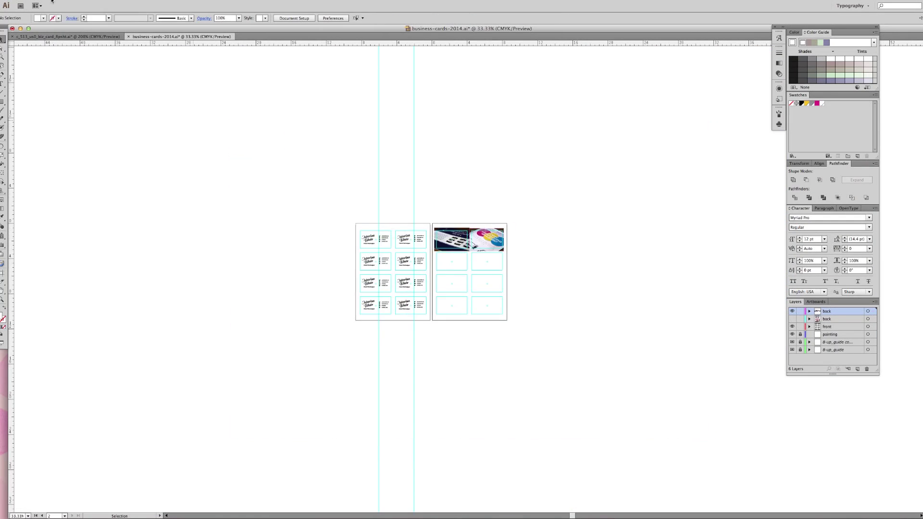
key(shift+ctrl+p)
click(610, 301)
click(435, 254)
Alt-drag photo copies to fill all eight back cards, then hide the panels to preview
scroll(304, 316, up, 5)
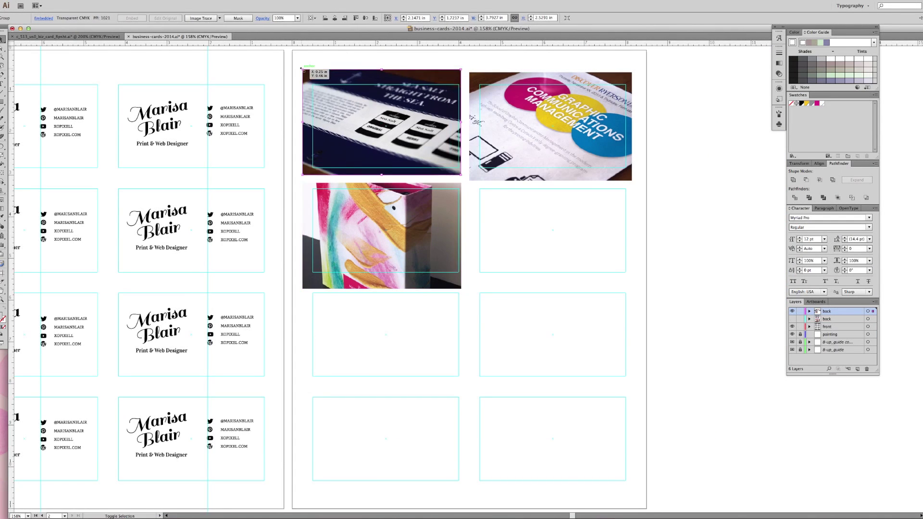
drag(384, 260, 548, 231)
scroll(304, 316, down, 1)
mouse_move(548, 125)
mouse_down()
mouse_move(412, 321)
mouse_move(577, 321)
mouse_up()
drag(384, 125, 553, 125)
scroll(433, 240, down, 1)
drag(519, 241, 435, 324)
drag(371, 399, 356, 447)
drag(553, 96, 553, 406)
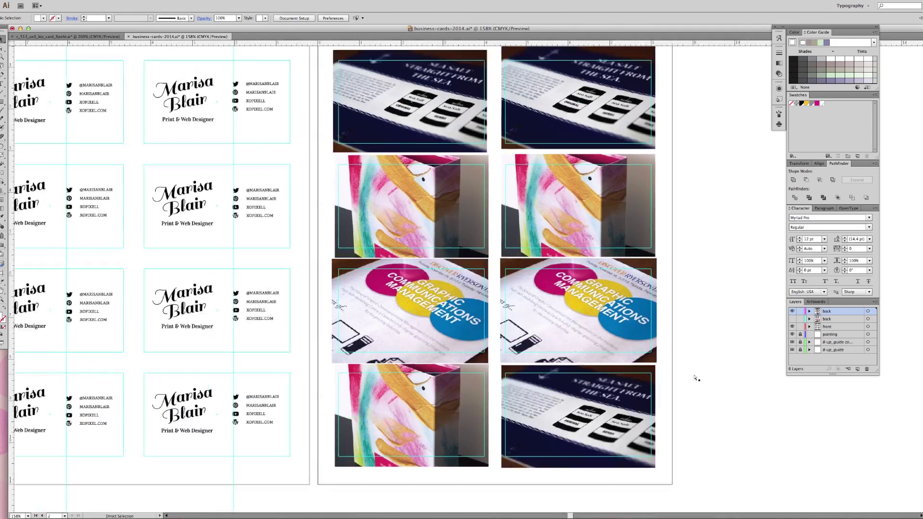
scroll(433, 289, up, 2)
scroll(432, 289, left, 5)
key(Tab)
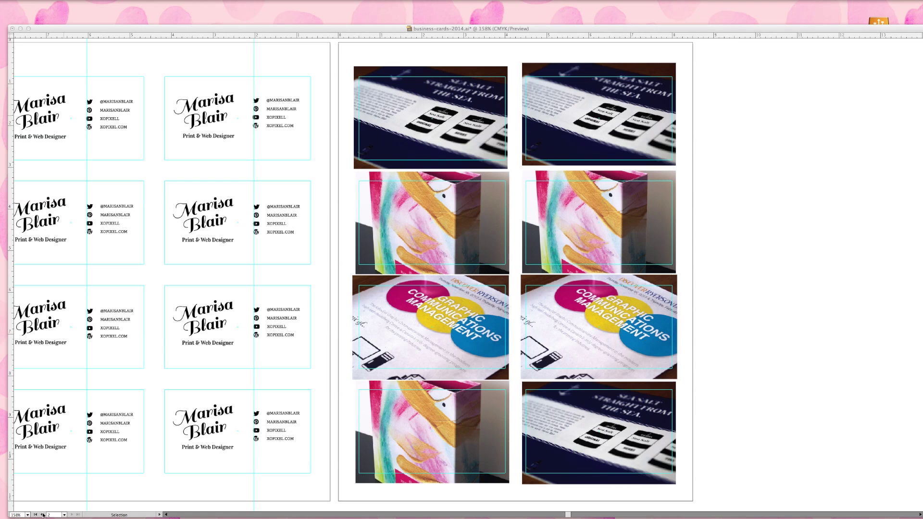
Paste the name logo onto the photo-backs artboard, in front of the photos on a new top layer
key(Tab)
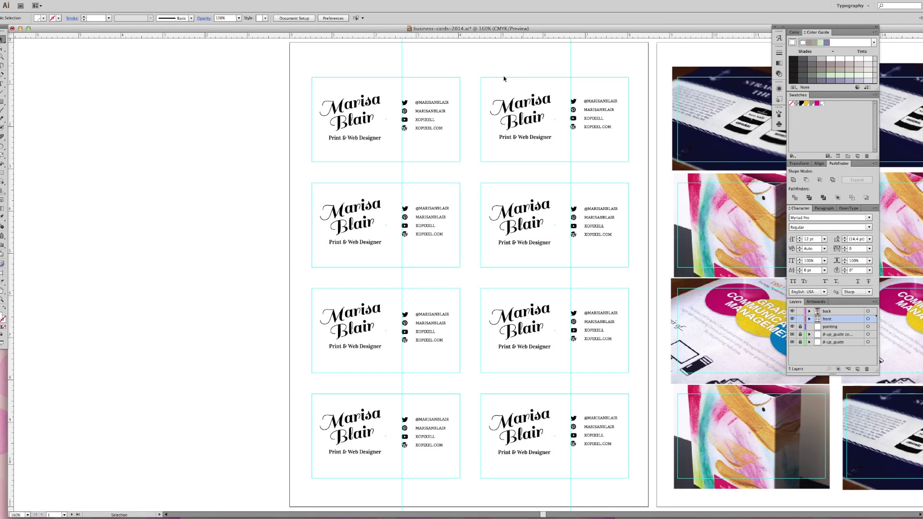
drag(509, 91, 548, 127)
click(71, 515)
key(super+v)
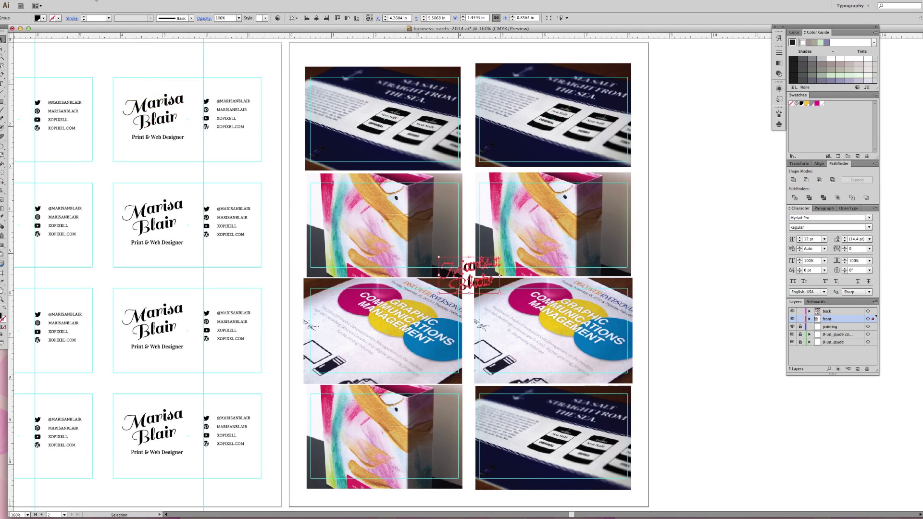
click(86, 0)
mouse_move(91, 10)
click(190, 24)
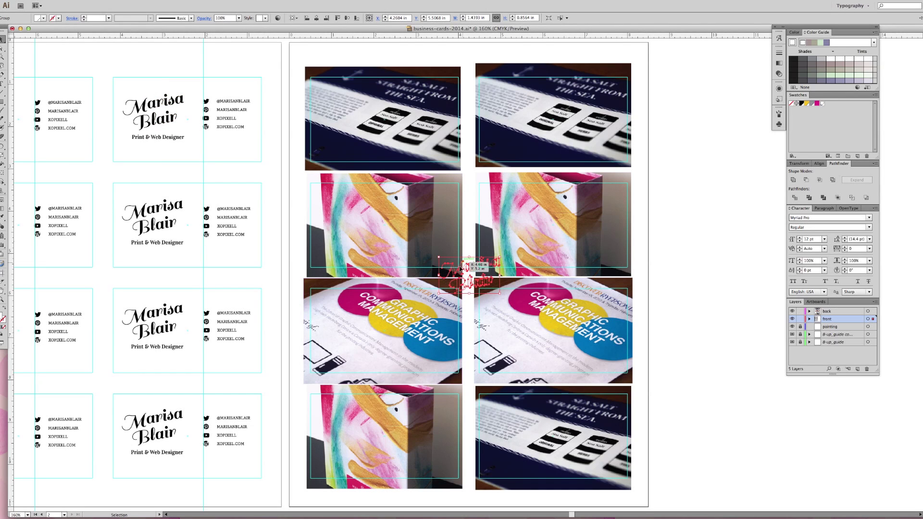
drag(464, 272, 334, 246)
click(87, 0)
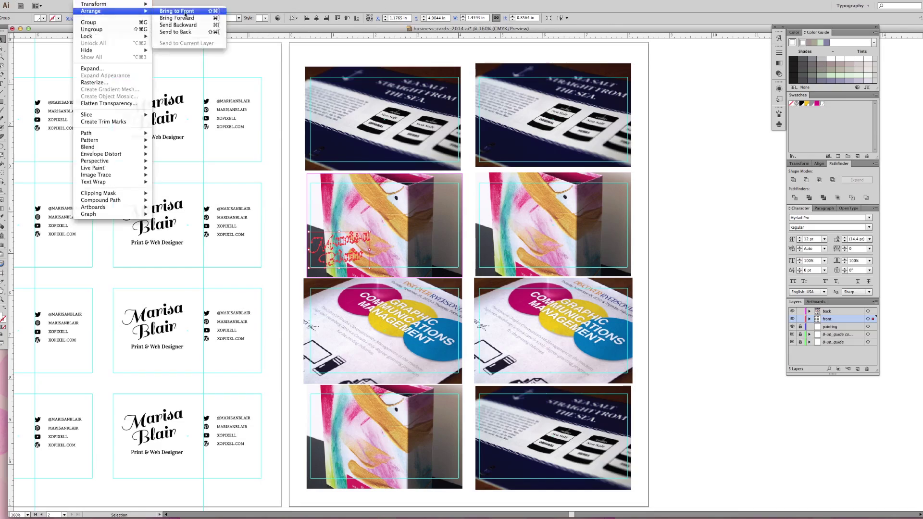
click(187, 5)
click(858, 369)
Duplicate the name logo onto the neighbouring and lower back cards
key(ctrl+equal)
key(ctrl+equal)
key(ctrl+equal)
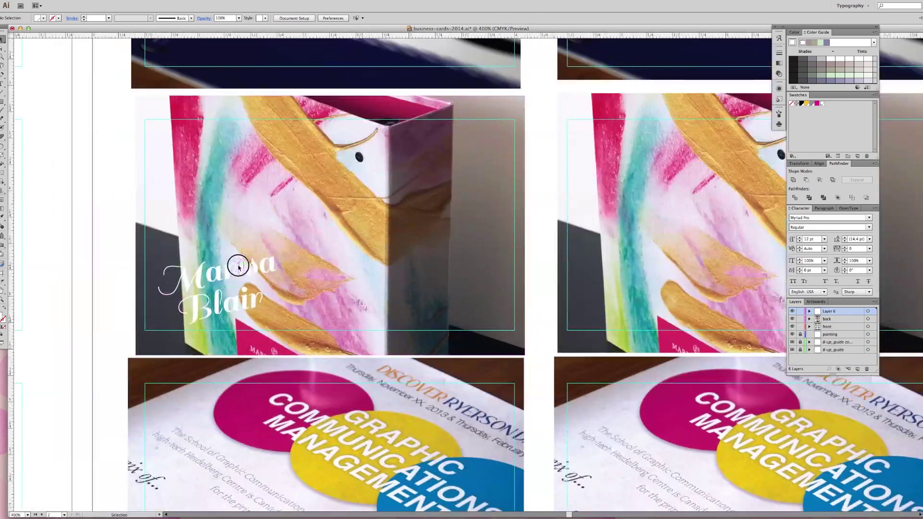
key(ctrl+minus)
drag(459, 282, 299, 407)
scroll(577, 245, up, 3)
scroll(481, 277, down, 6)
scroll(594, 338, down, 5)
key(ctrl+d)
Give the logos a drop shadow with 0 in X/Y offset, 0.1 in blur and reduced opacity
click(279, 206)
key(ctrl+equal)
click(145, 1)
click(270, 91)
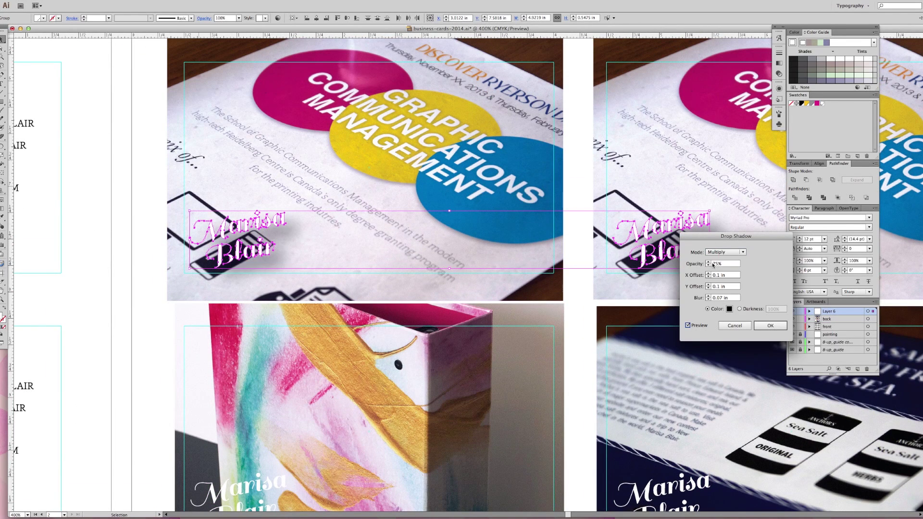
click(707, 266)
click(708, 296)
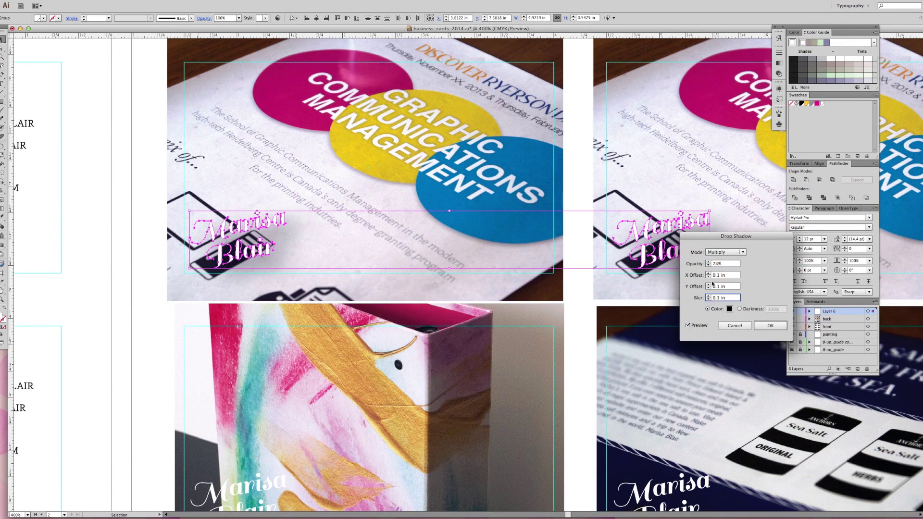
click(708, 288)
click(708, 277)
click(709, 266)
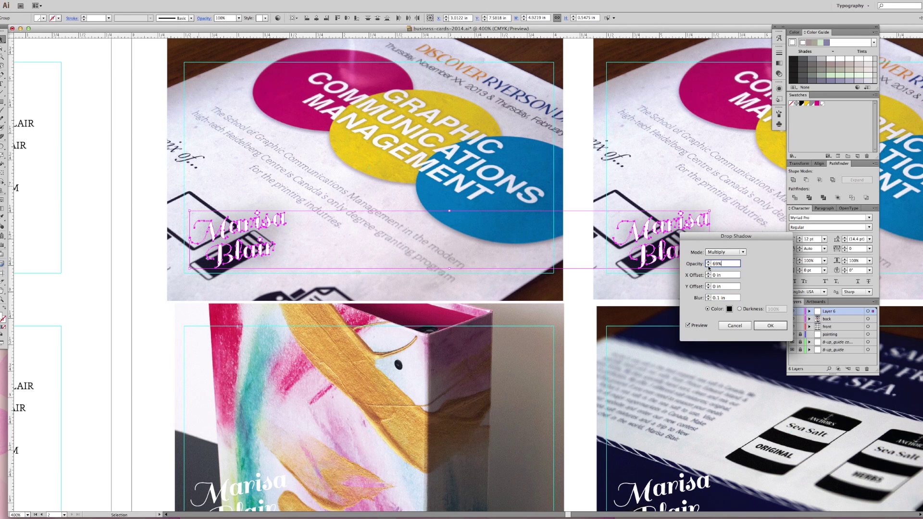
key(Return)
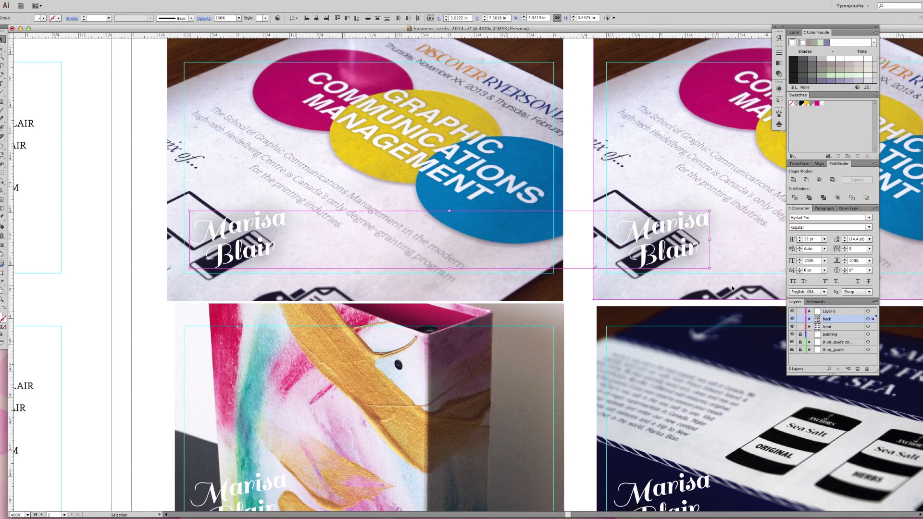
click(151, 310)
Check the photo-backs layer visibility, then convert the top front card's lettering with Create Outlines
scroll(152, 311, down, 4)
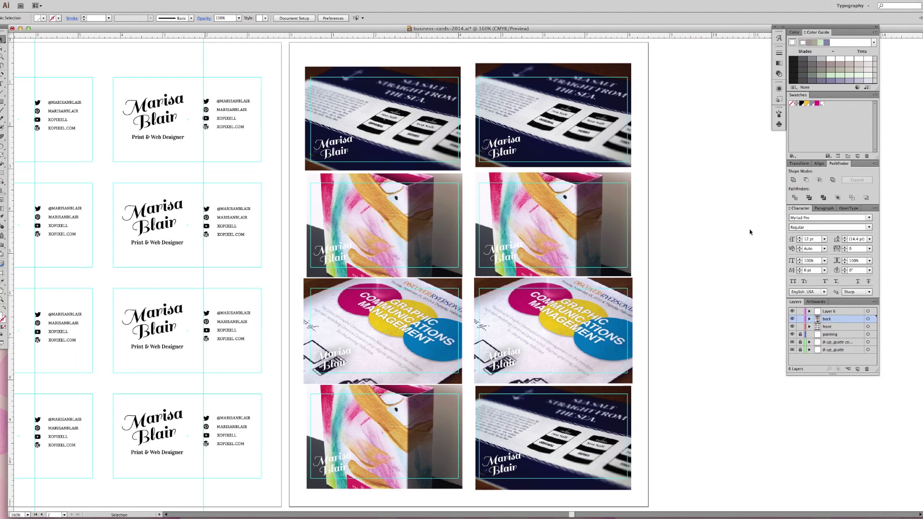
click(792, 320)
click(791, 319)
drag(123, 72, 262, 151)
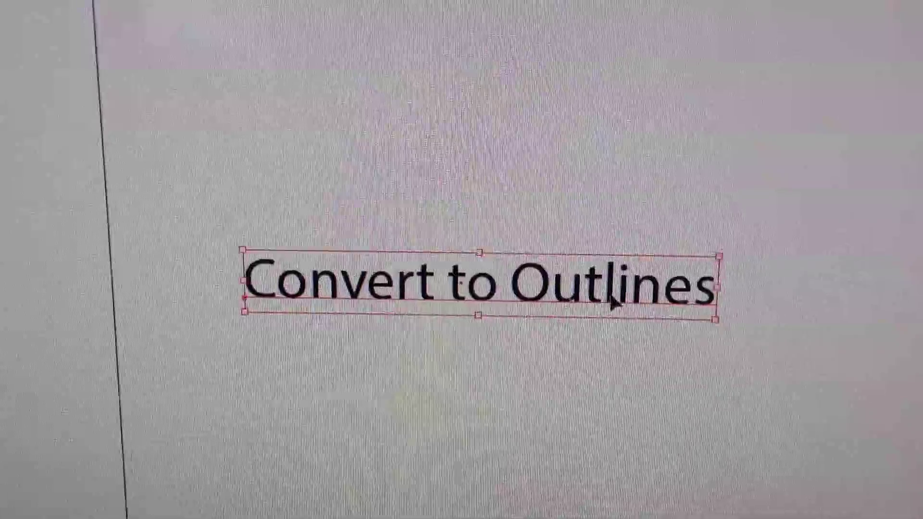
right_click(573, 278)
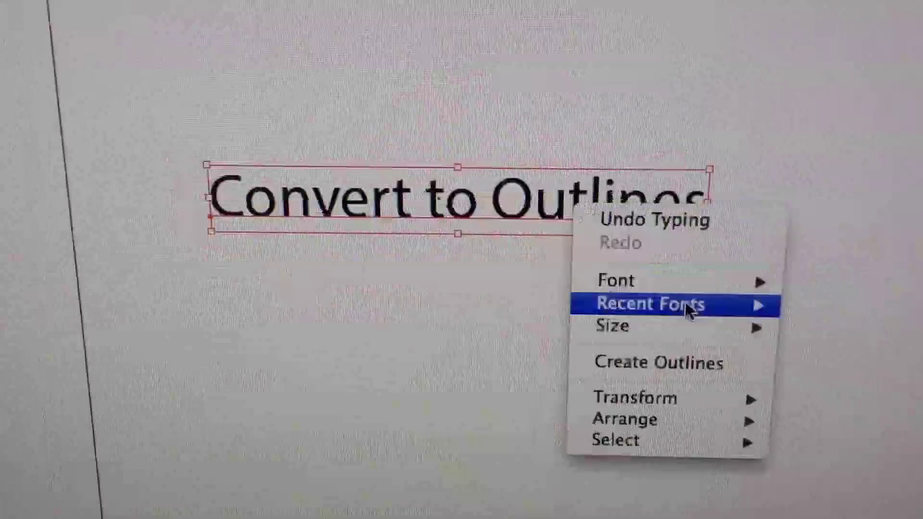
click(620, 364)
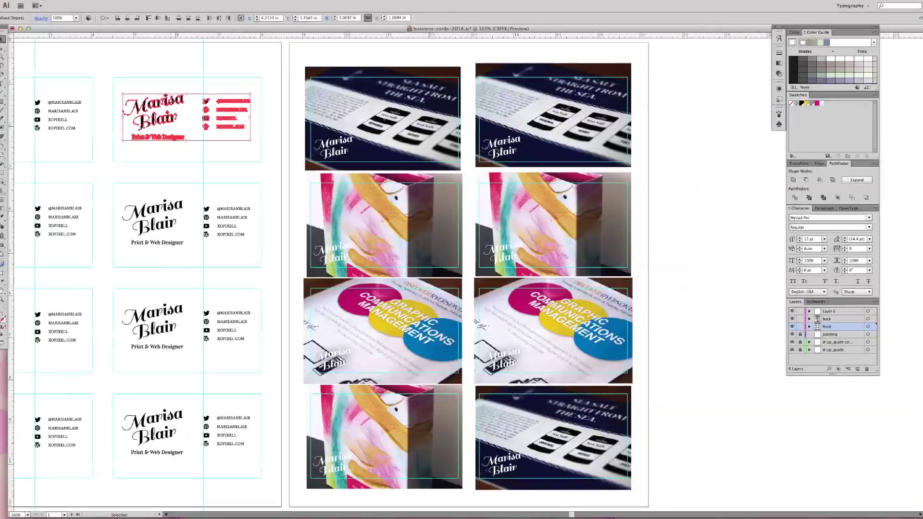
key(super+shift+a)
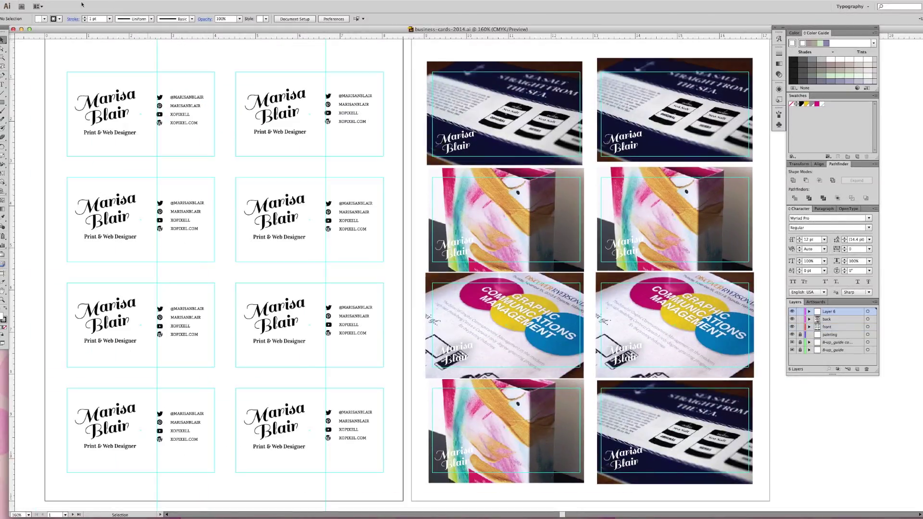
In Print's Page Setup, choose the EPSON WF-7520 Series printer with US Letter paper
click(54, 1)
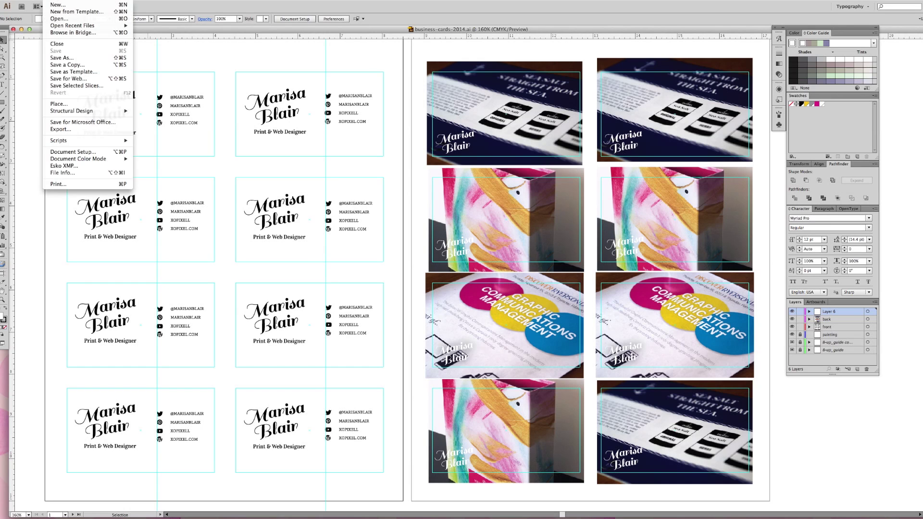
click(65, 185)
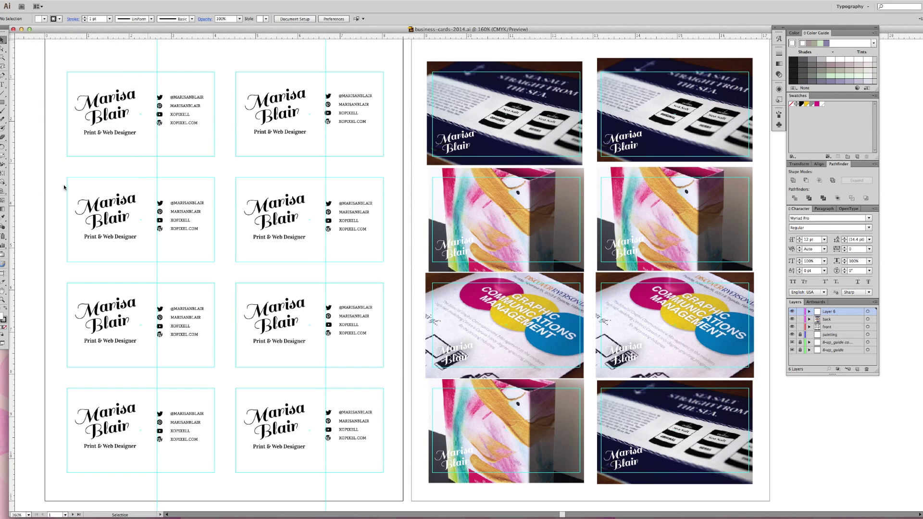
click(278, 350)
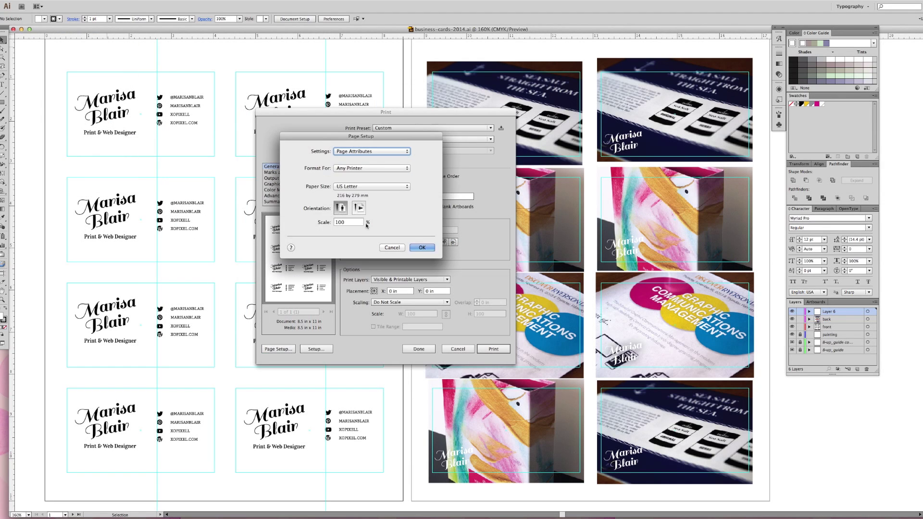
click(369, 169)
click(379, 186)
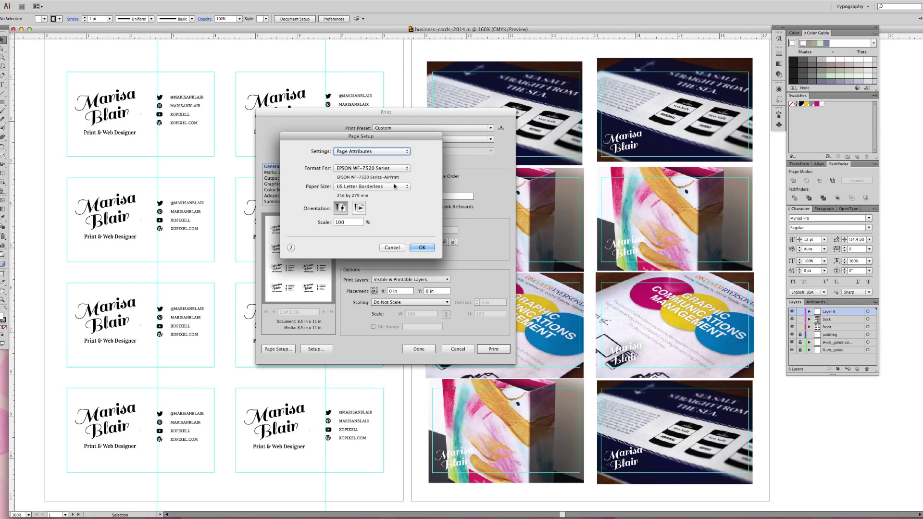
click(380, 187)
mouse_move(385, 187)
click(422, 194)
click(403, 186)
click(428, 189)
click(421, 249)
Keep Do Not Scale, print Visible Layers only, and set the artboard range to 1
click(444, 302)
click(423, 303)
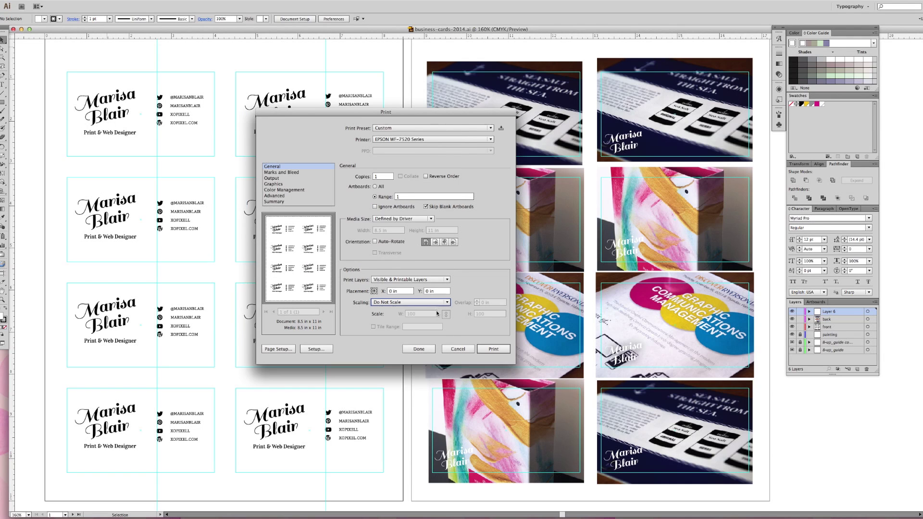
click(445, 280)
click(393, 295)
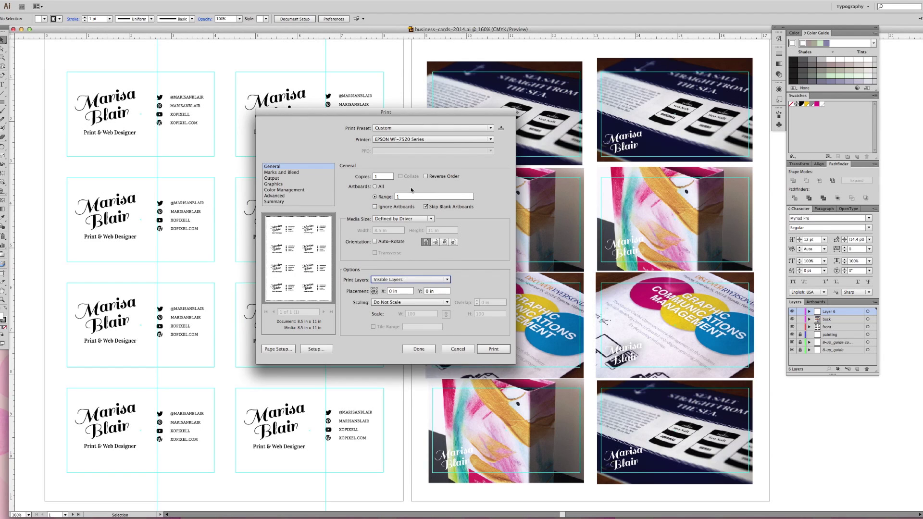
click(407, 198)
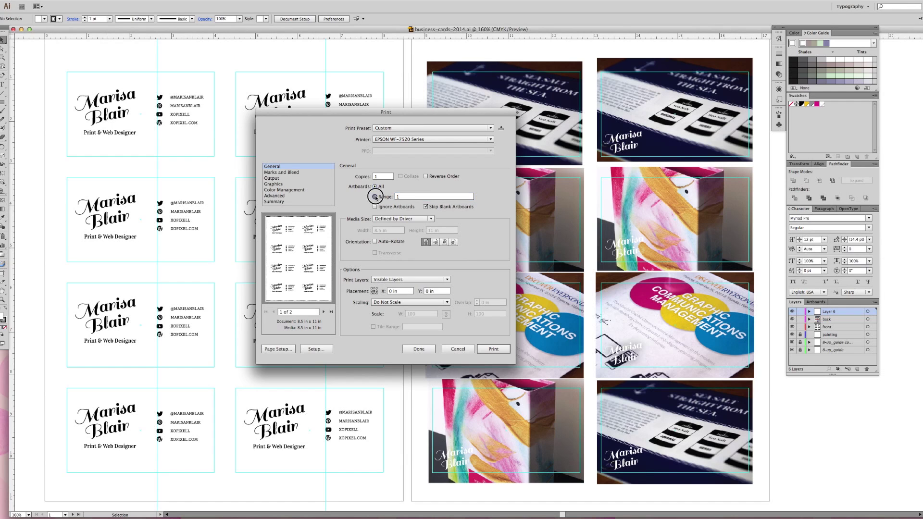
click(386, 196)
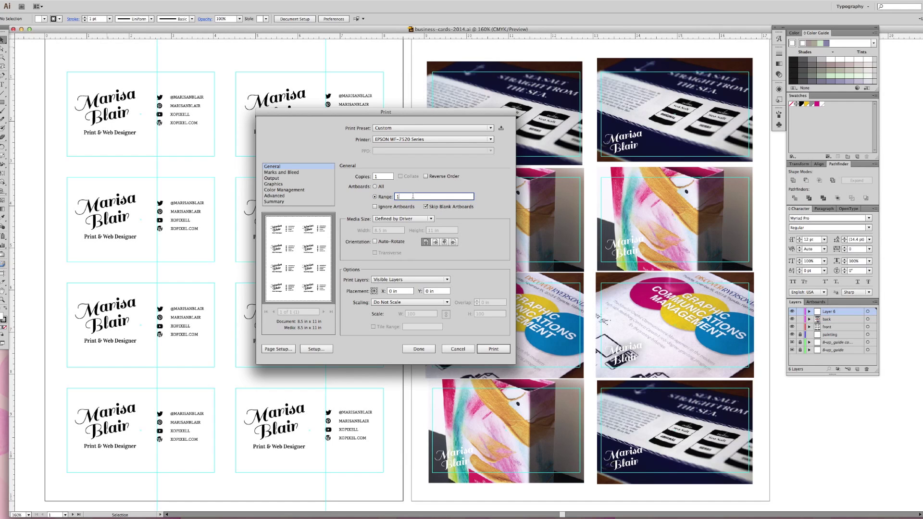
Set the printer's media type to Photo Glossy Paper at Best quality
click(316, 349)
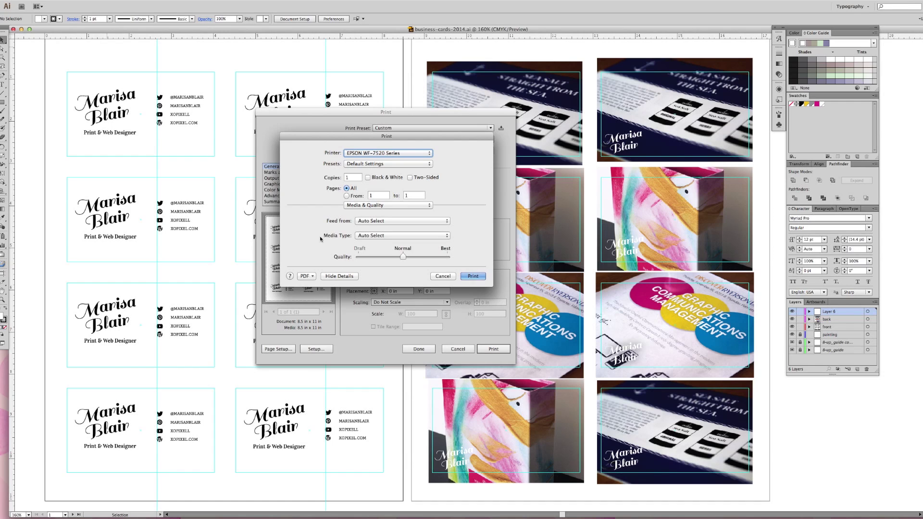
click(333, 238)
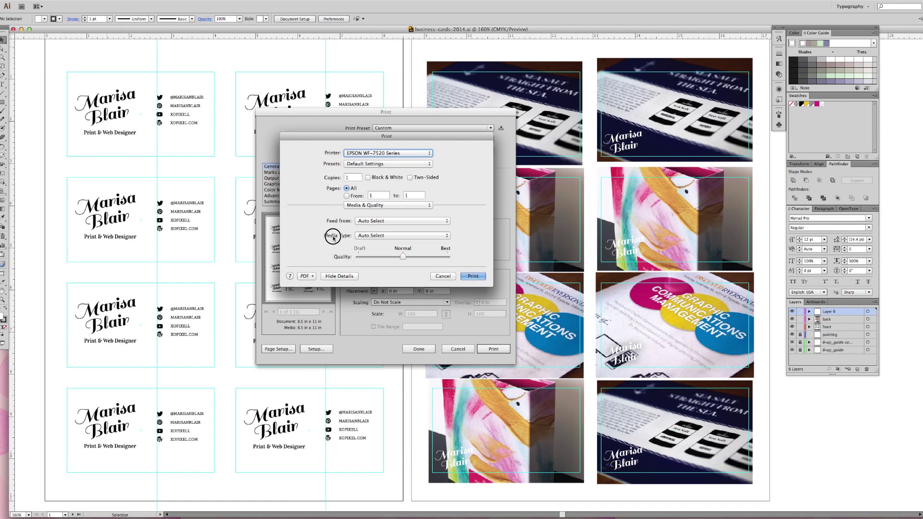
click(446, 239)
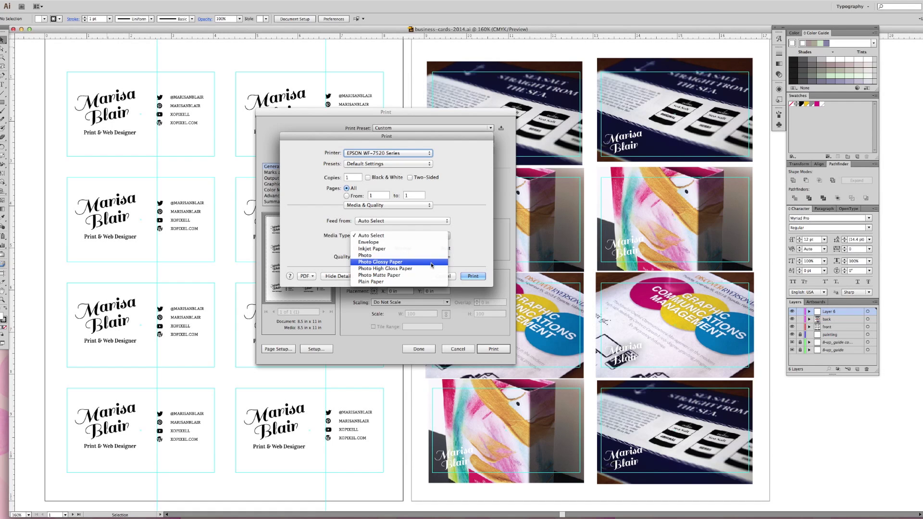
click(431, 263)
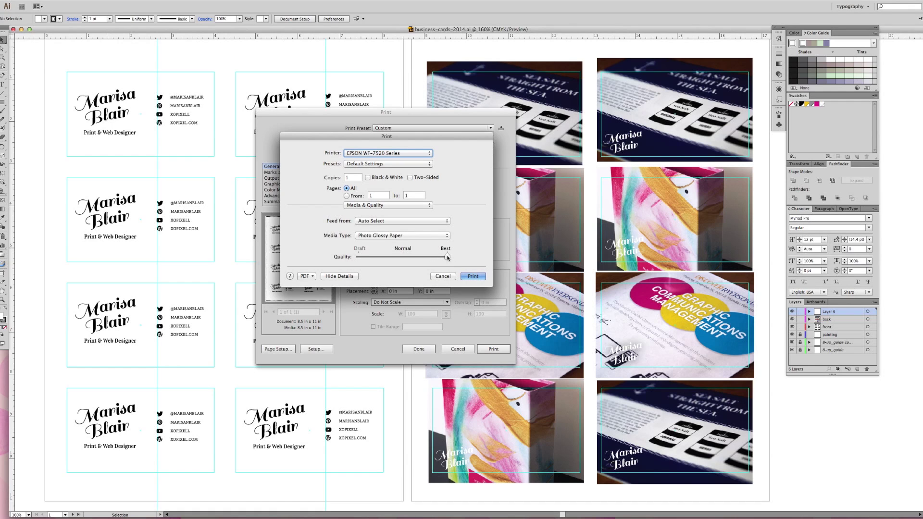
click(473, 276)
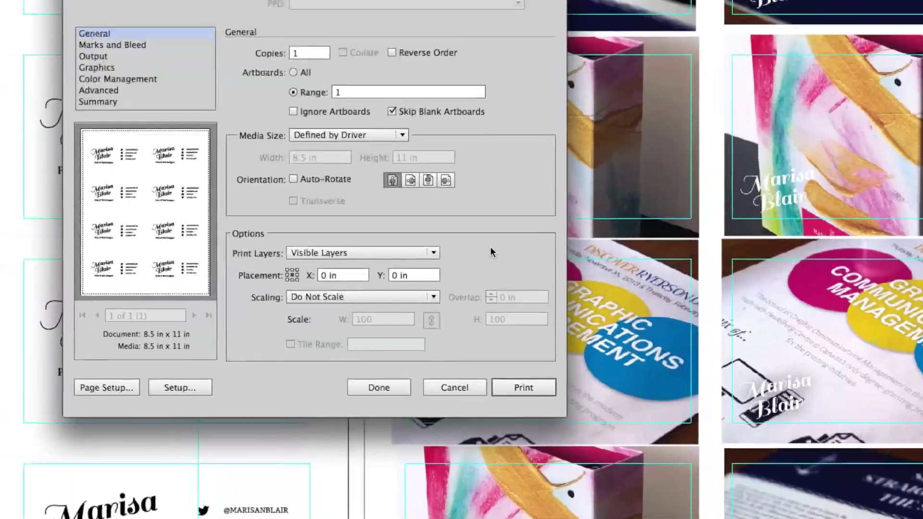